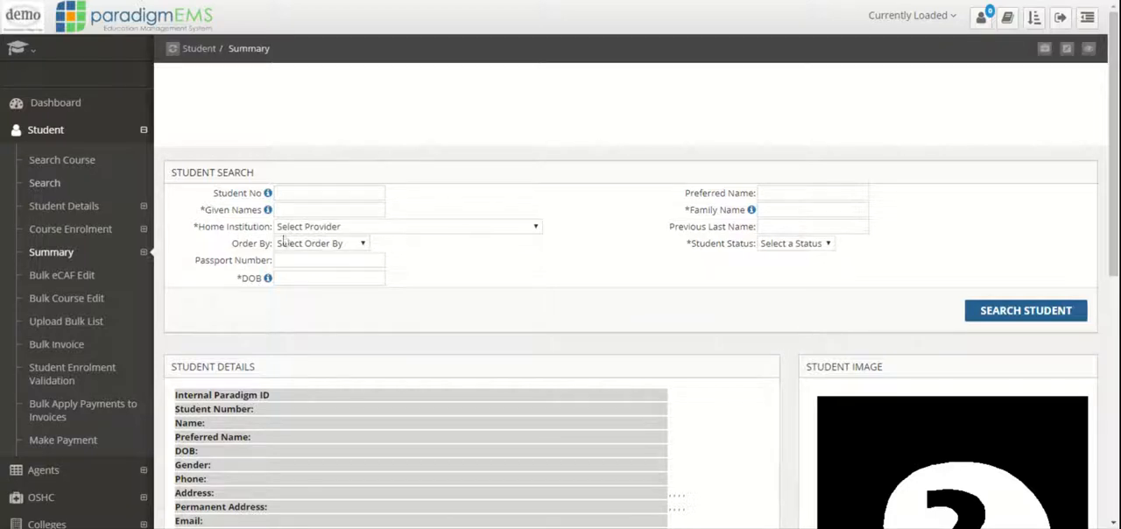
# Load the student by entering the student number in the student search, and review the summary down to the unit enrolments.
pyautogui.click(298, 193)
pyautogui.write('70348237')
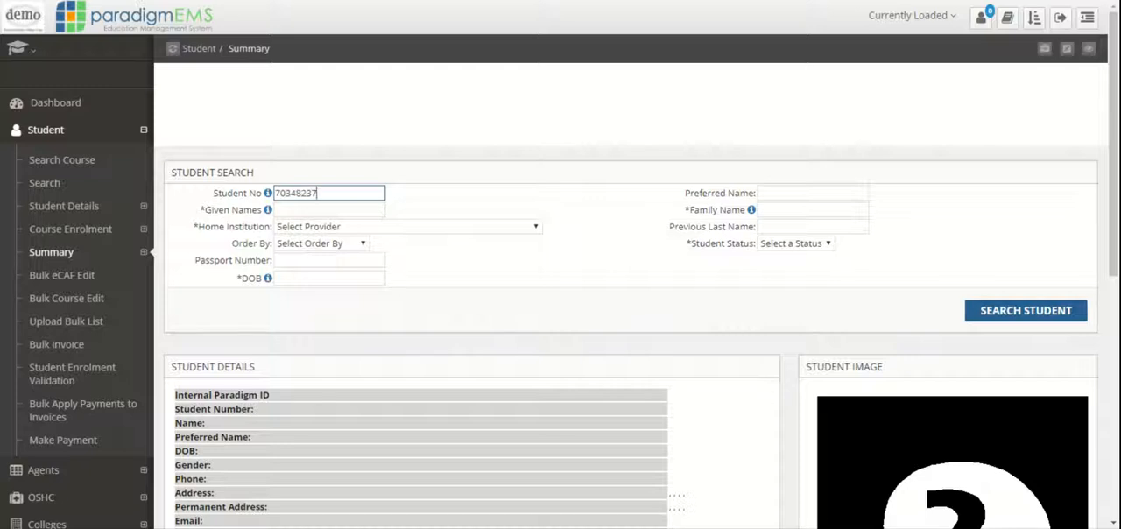
pyautogui.click(1039, 317)
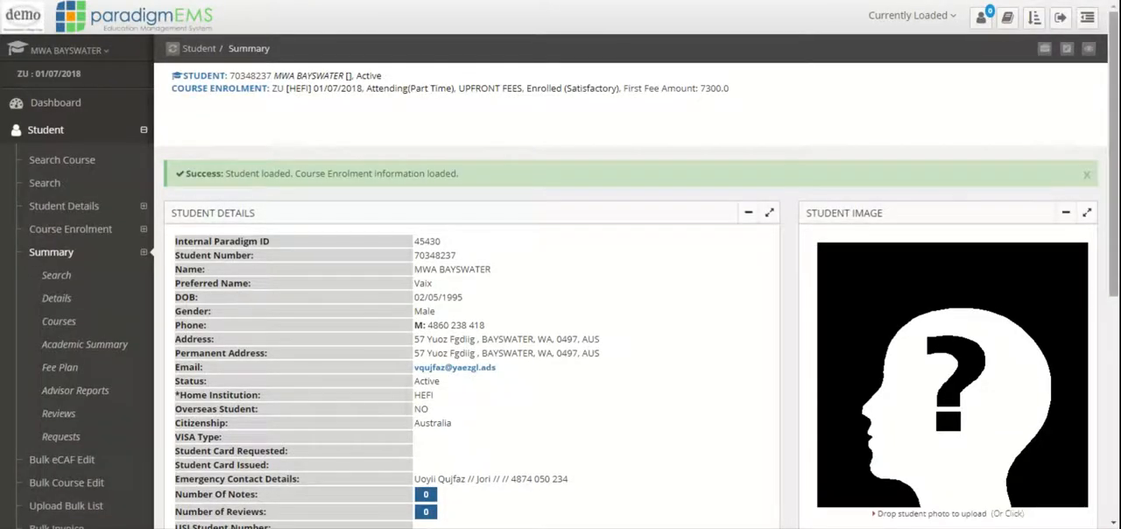
pyautogui.scroll(-2, 560, 332)
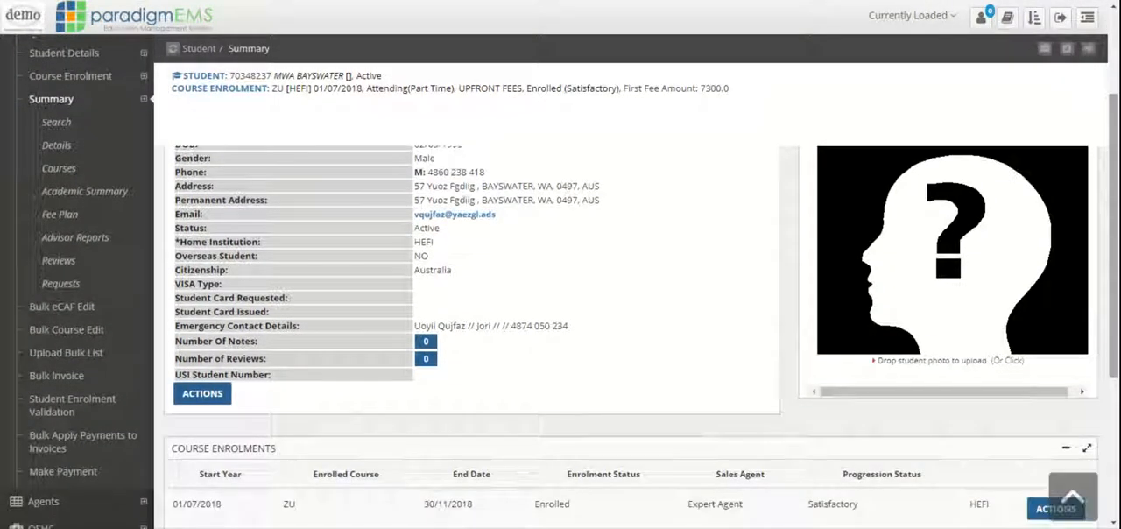
pyautogui.scroll(-3, 630, 332)
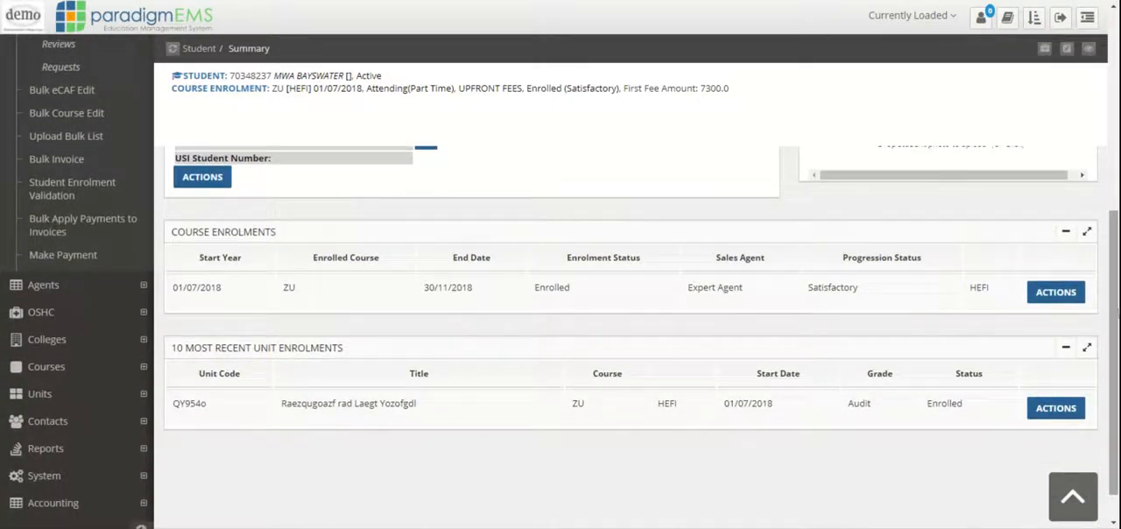
# Open the system's Edit Time Period page and search for time periods of type Configuration Period.
pyautogui.scroll(-1, 1113, 310)
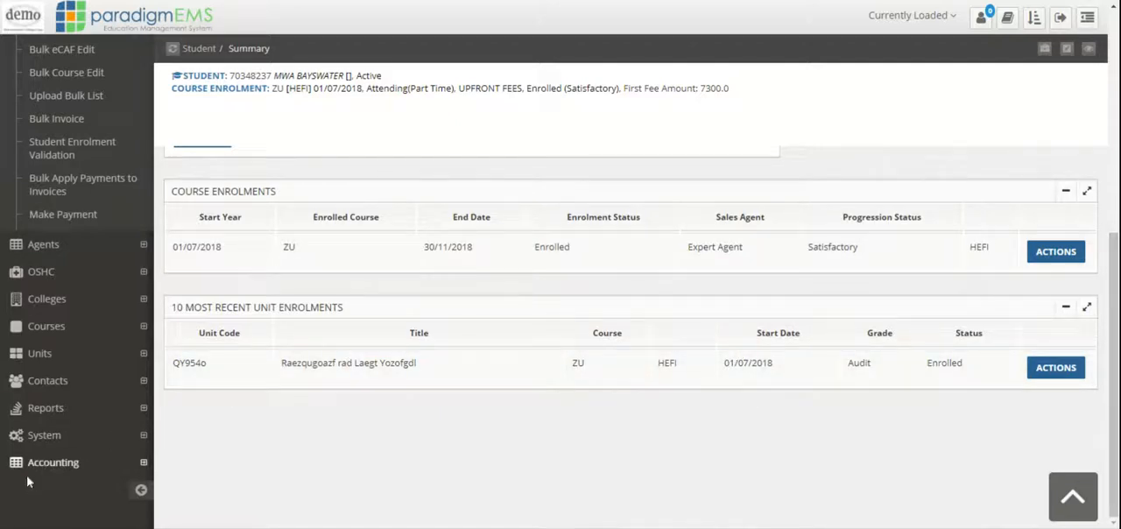
pyautogui.click(70, 445)
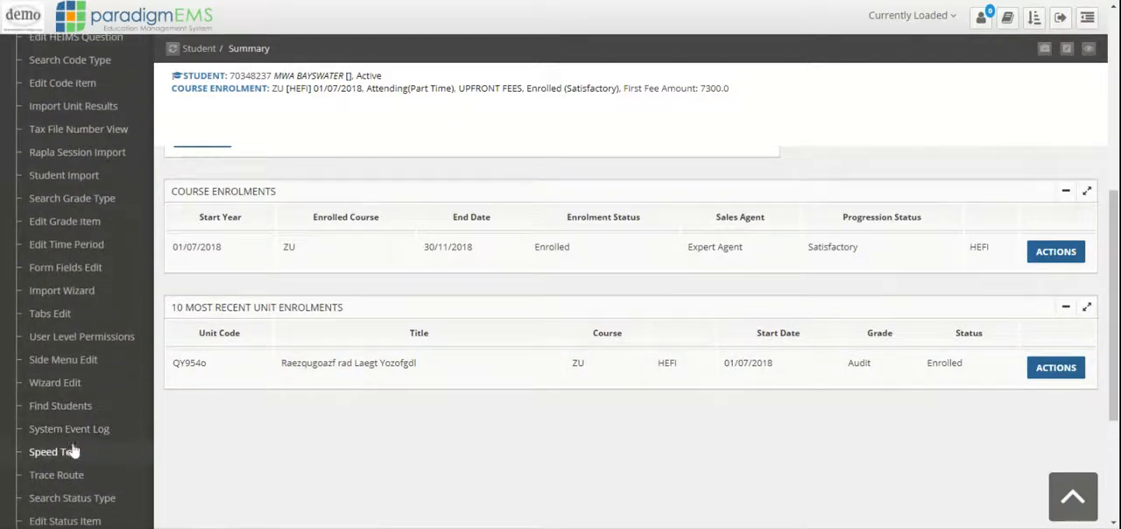
pyautogui.click(112, 245)
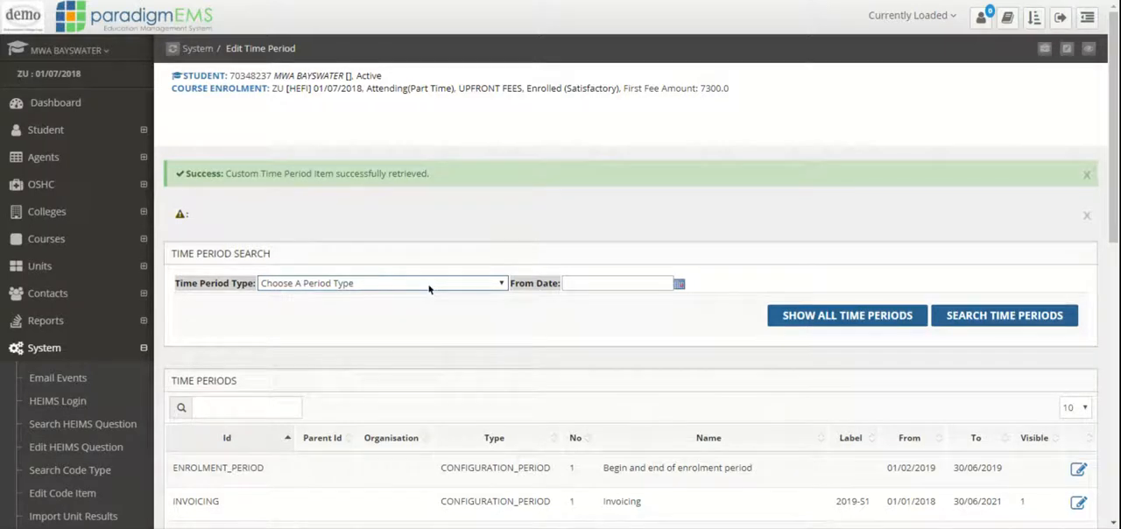
pyautogui.click(429, 283)
pyautogui.click(395, 349)
pyautogui.click(1009, 329)
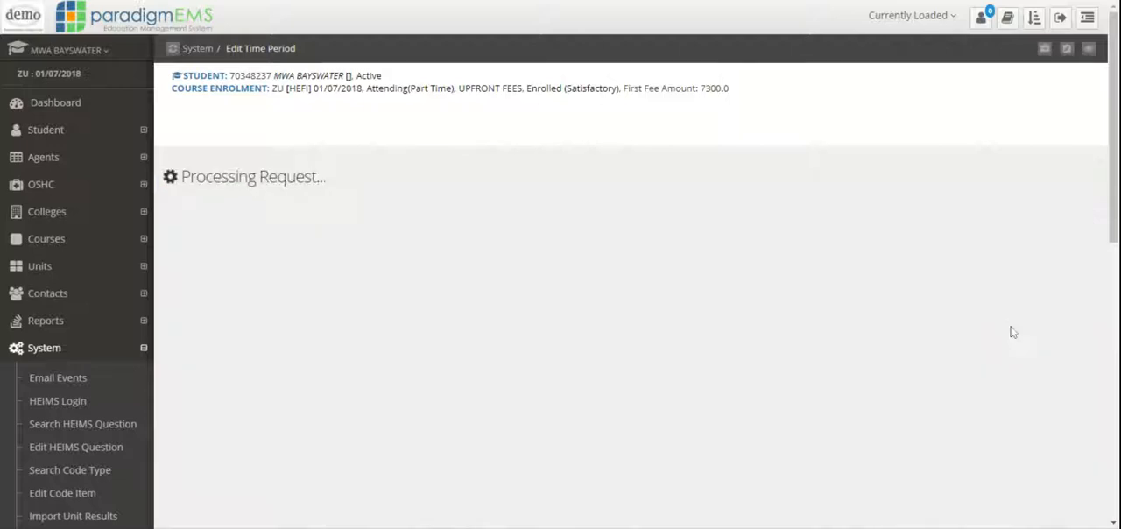
pyautogui.scroll(-3, 836, 388)
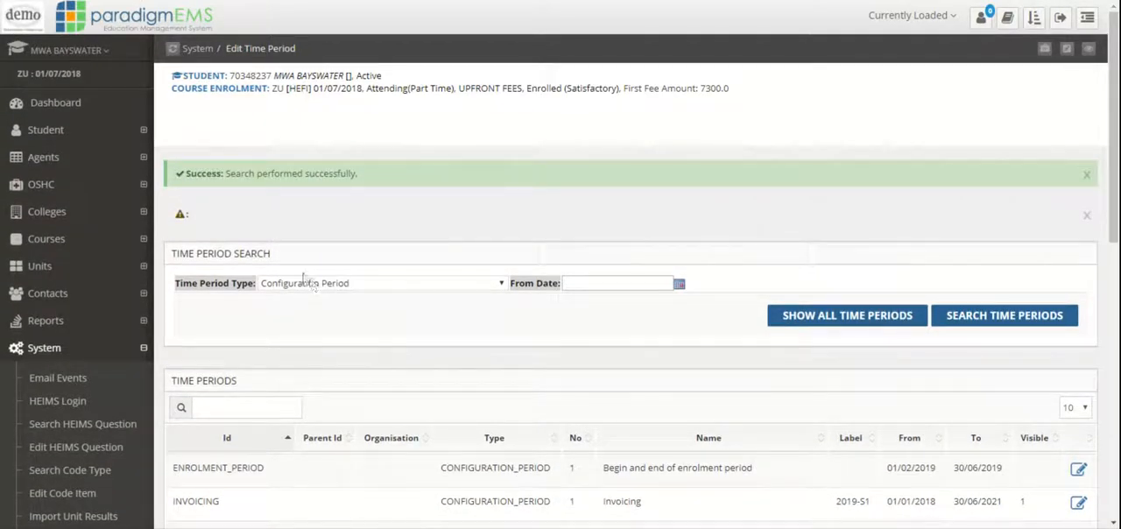
# Return to the student's Summary page and examine the course enrolment and the most recent unit enrolments.
pyautogui.click(104, 131)
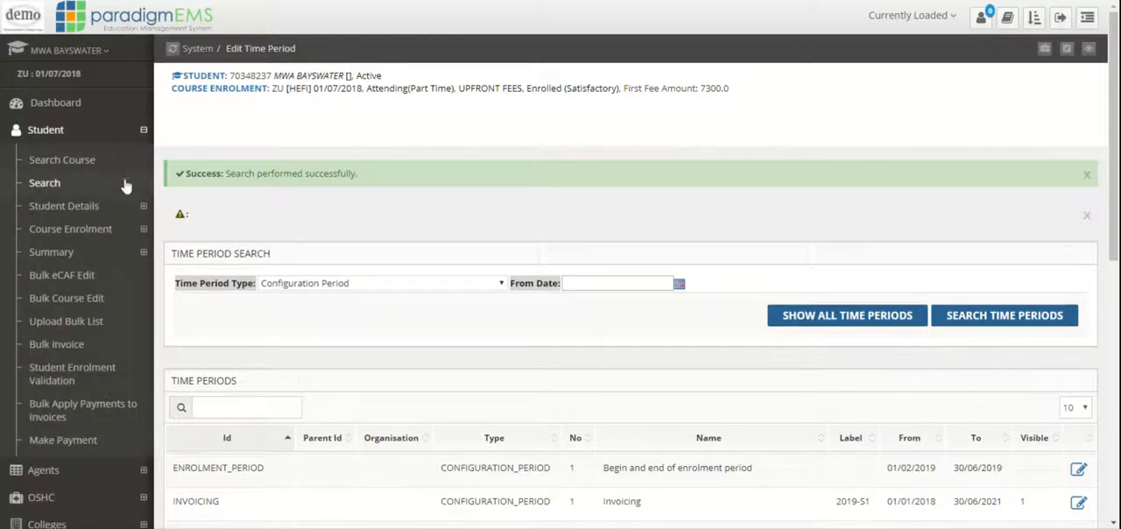
pyautogui.click(105, 253)
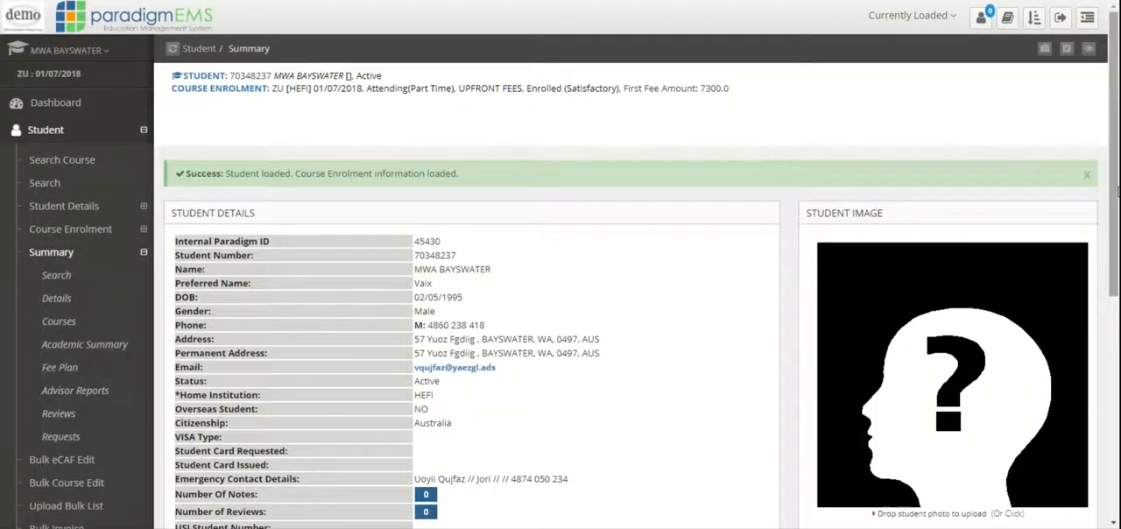
pyautogui.moveTo(1115, 174); pyautogui.dragTo(1114, 179)
pyautogui.scroll(-5, 1101, 175)
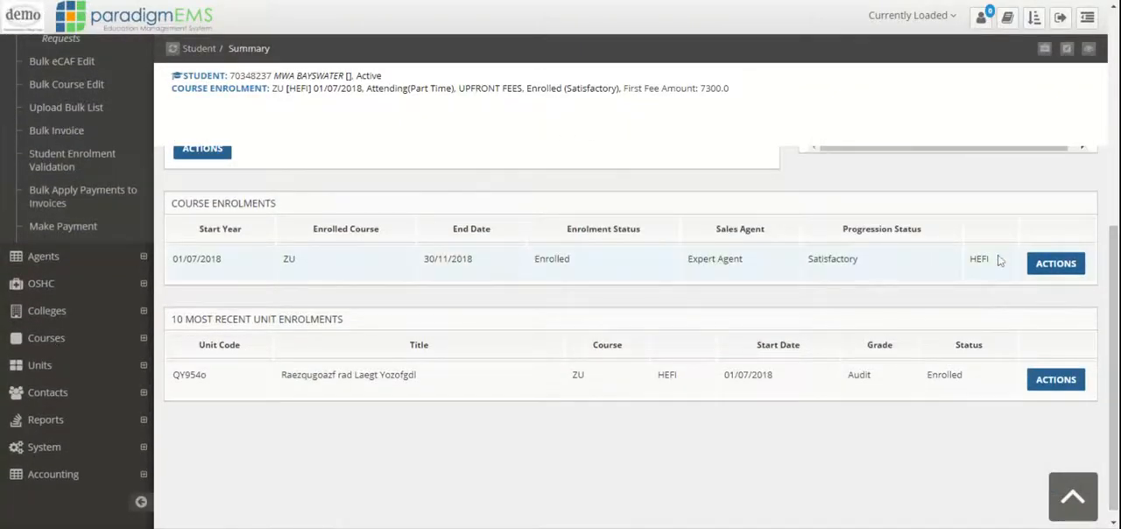
pyautogui.moveTo(992, 264)
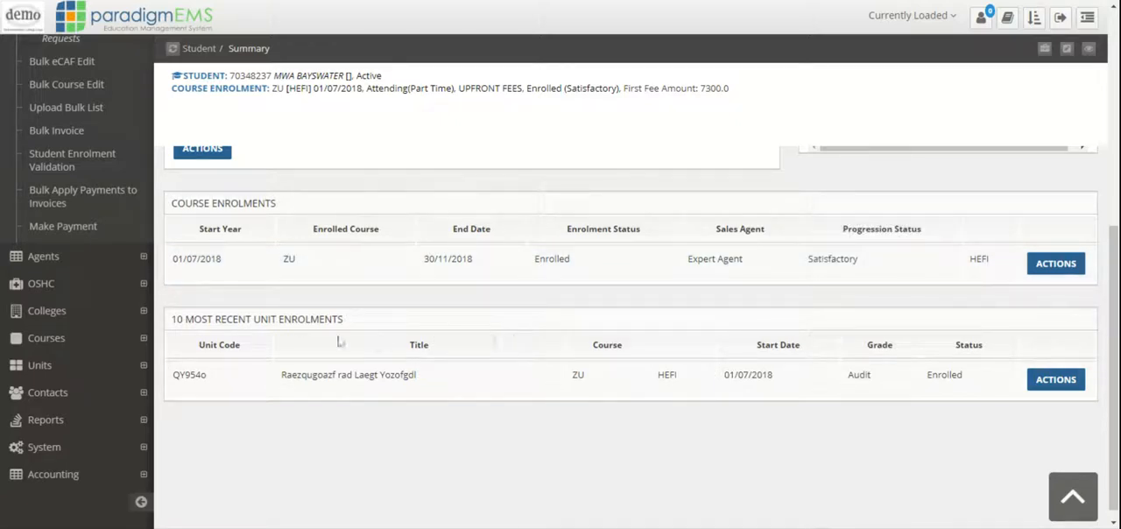
pyautogui.moveTo(1114, 361); pyautogui.dragTo(1115, 246)
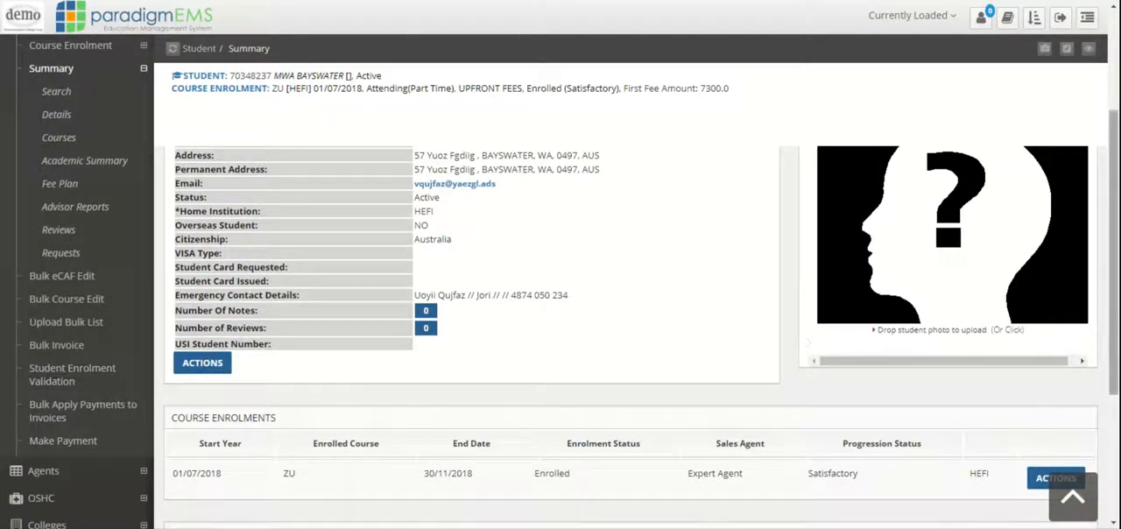
# Open Units Edit for the student's course enrolment and examine the dates and amounts of the fee units.
pyautogui.scroll(3, 914, 227)
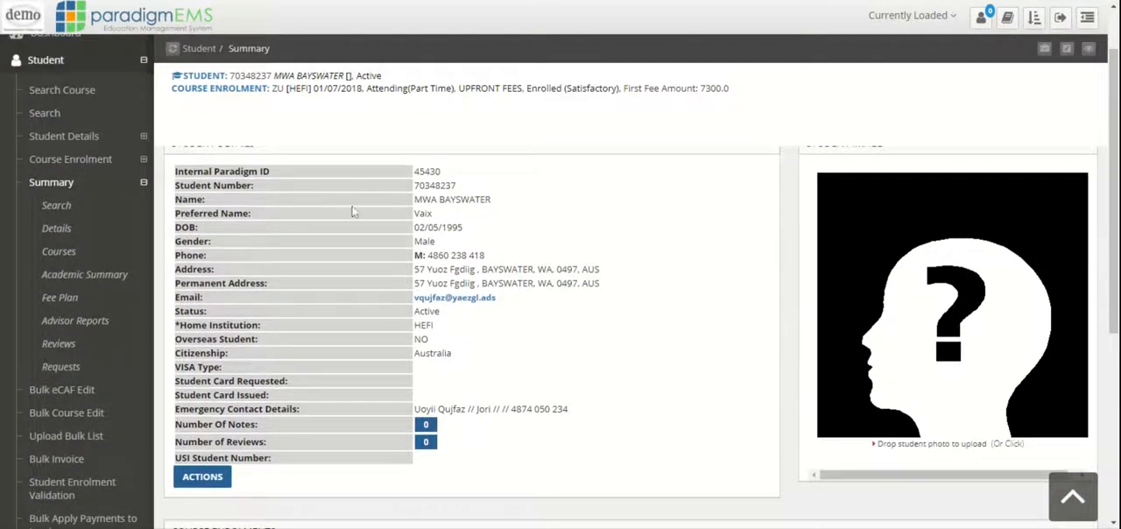
pyautogui.click(98, 158)
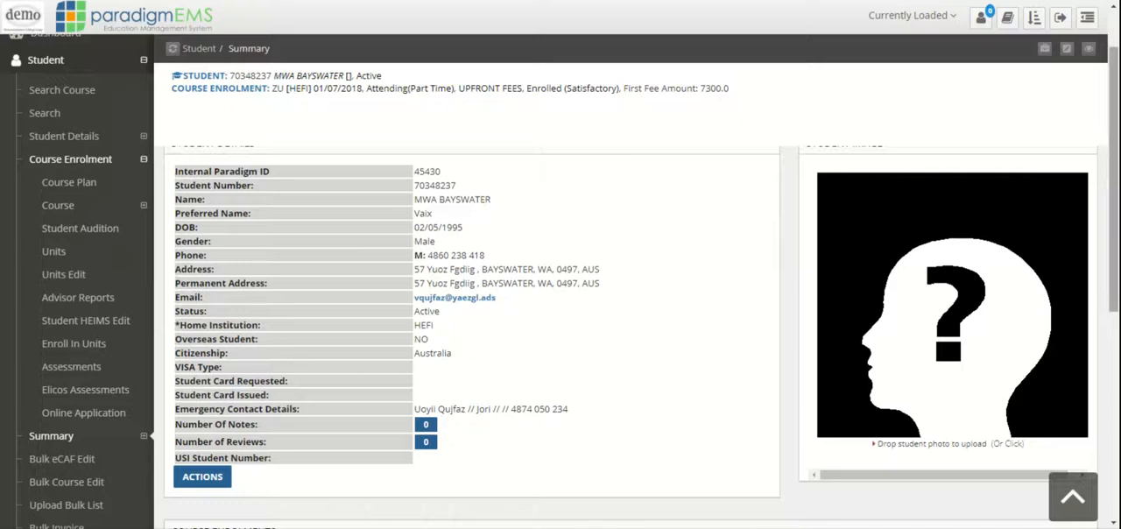
pyautogui.scroll(-3, 1110, 125)
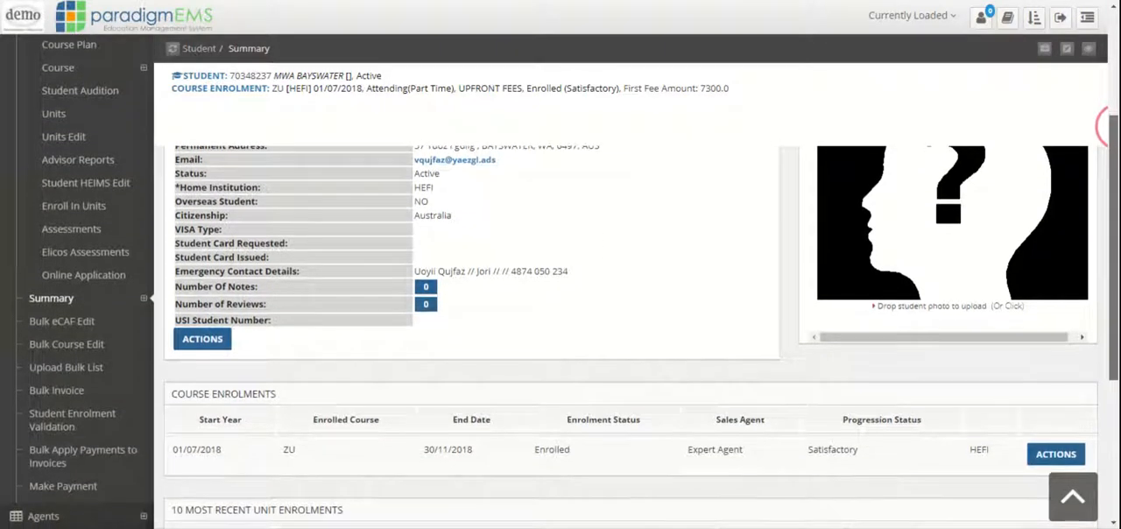
pyautogui.scroll(1, 1105, 125)
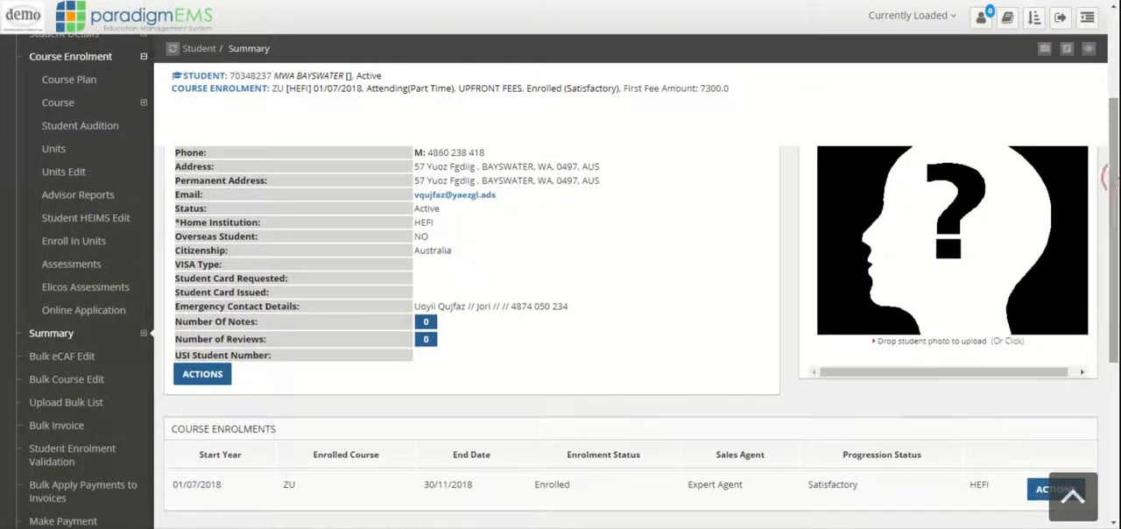
pyautogui.click(77, 173)
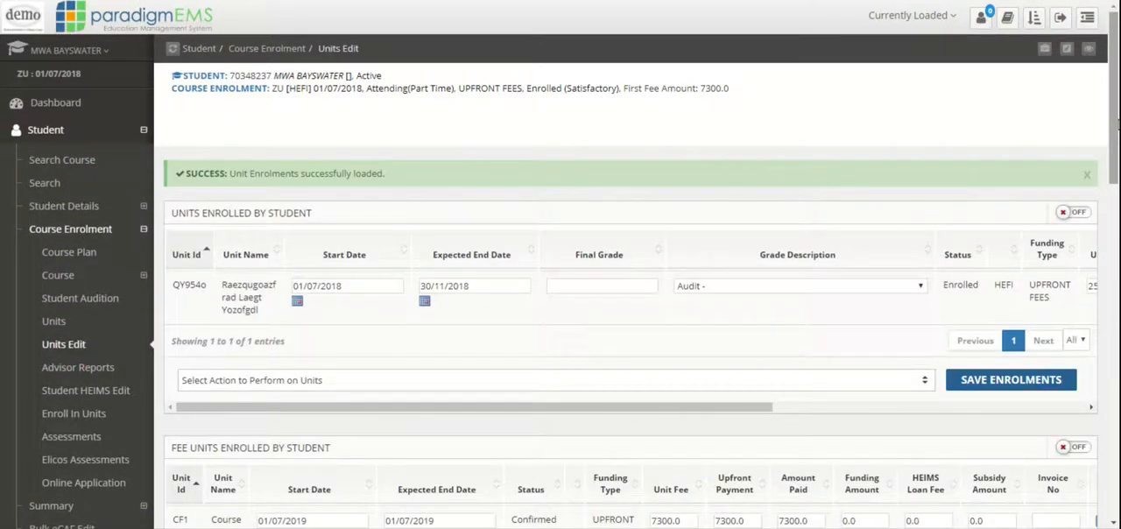
pyautogui.scroll(-3, 1105, 125)
pyautogui.scroll(-4, 375, 271)
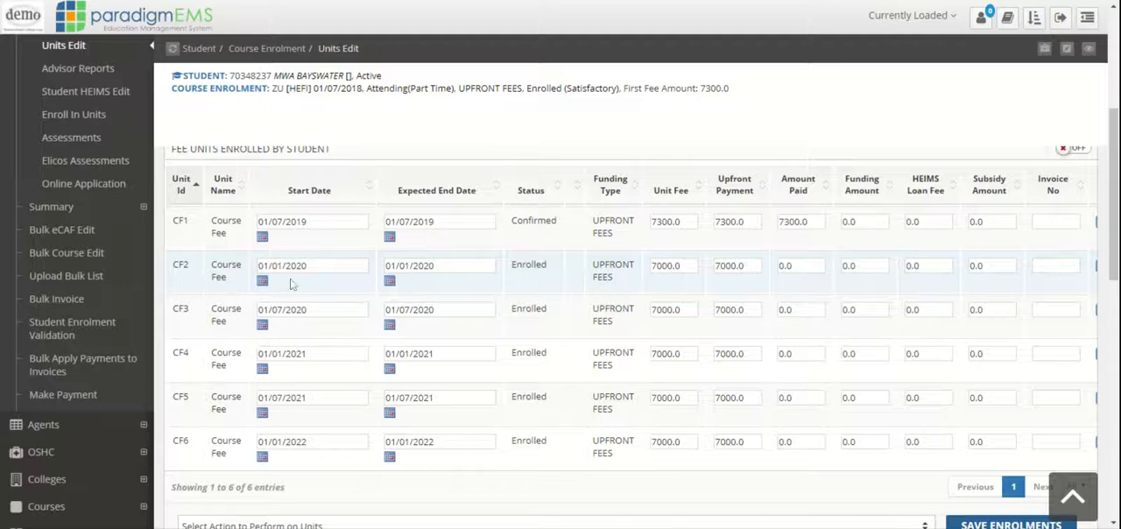
# Open the student's accounting summary and examine the unit enrolment fees, the invoice list and the payments list.
pyautogui.moveTo(1114, 225); pyautogui.dragTo(1114, 127)
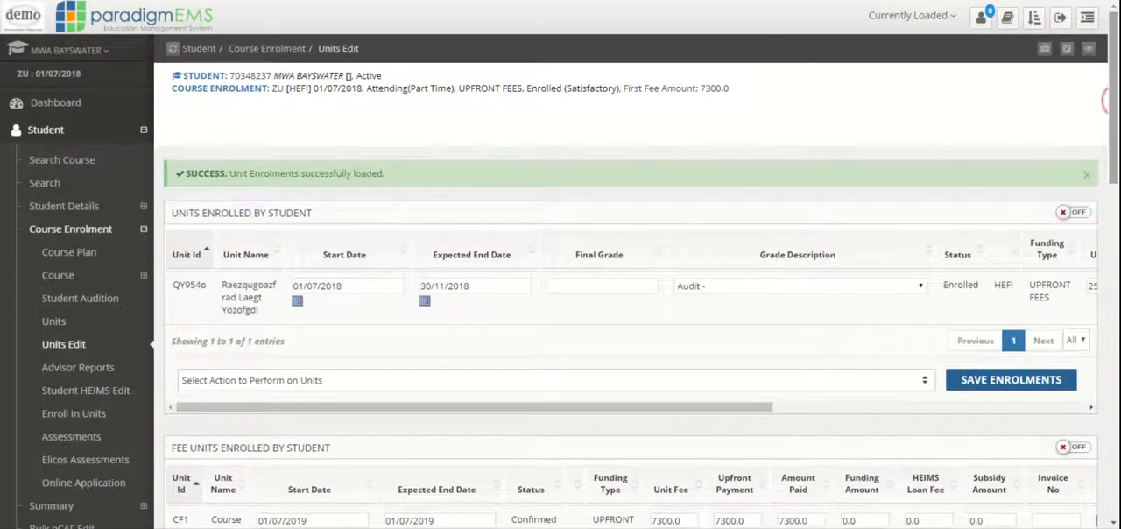
pyautogui.click(86, 137)
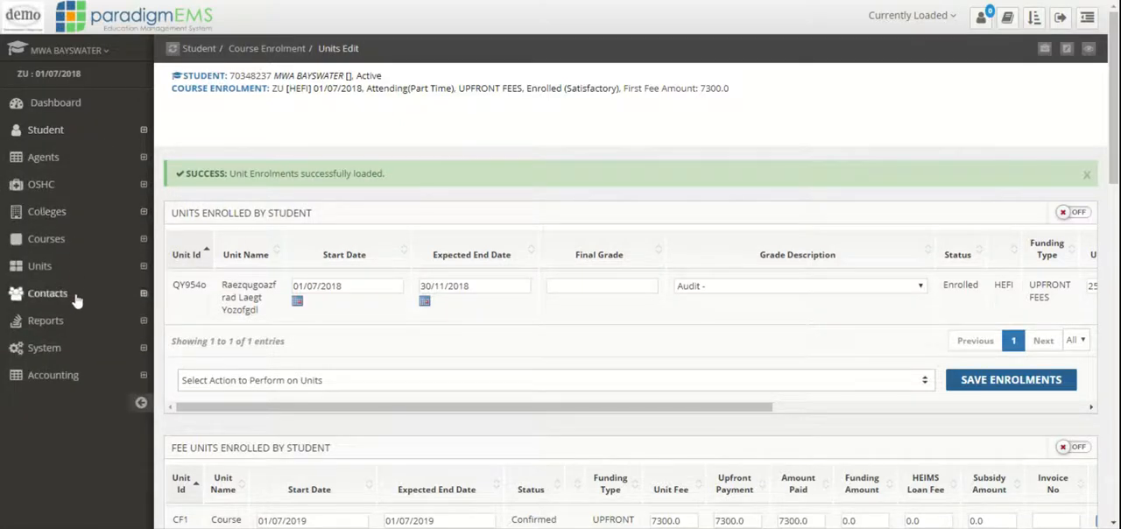
pyautogui.click(77, 379)
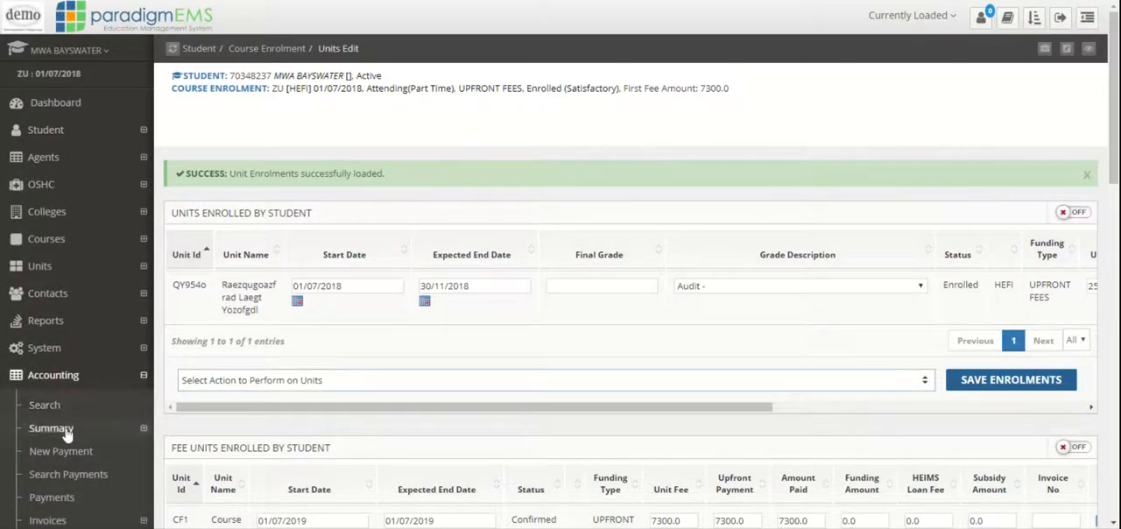
pyautogui.click(70, 428)
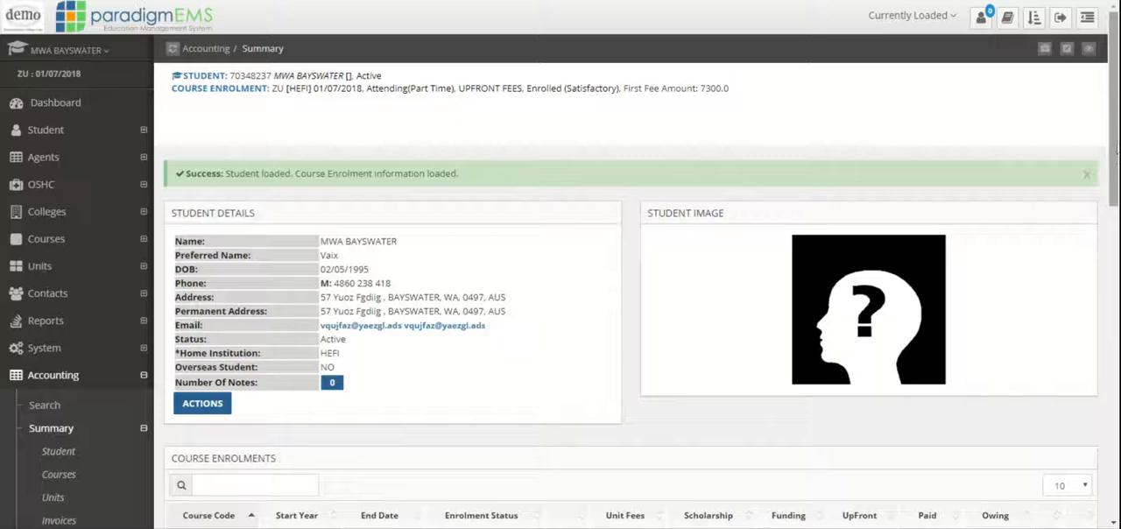
pyautogui.moveTo(1115, 145); pyautogui.dragTo(1116, 195)
pyautogui.scroll(-2, 1106, 146)
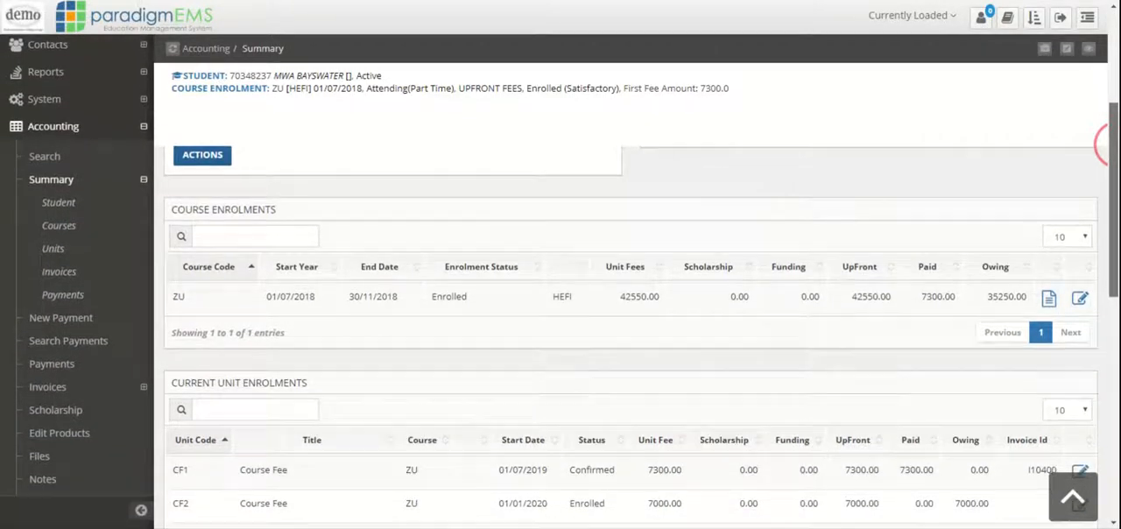
pyautogui.scroll(-2, 1105, 145)
pyautogui.scroll(-4, 1105, 143)
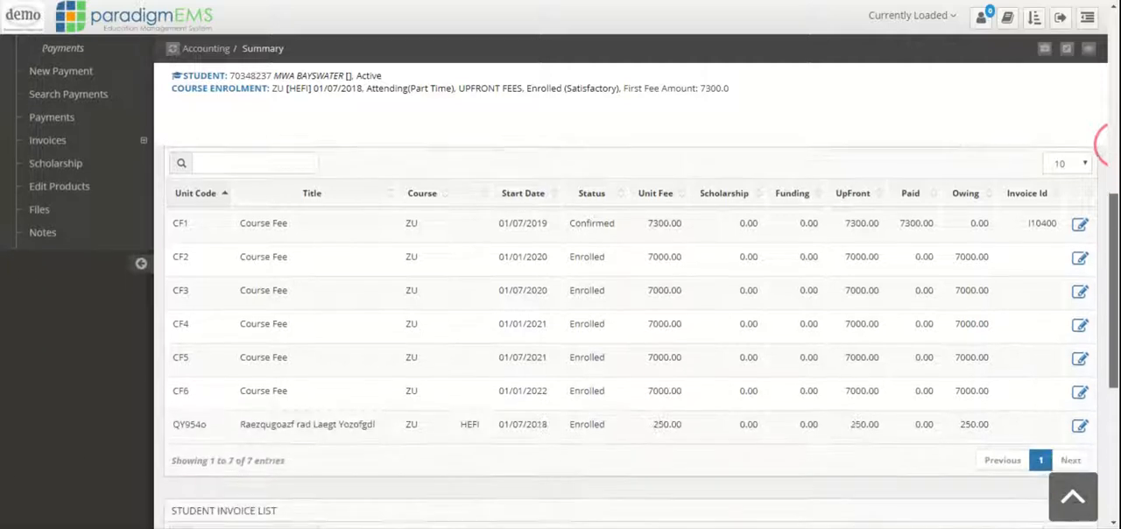
pyautogui.scroll(2, 1105, 144)
pyautogui.scroll(-3, 611, 449)
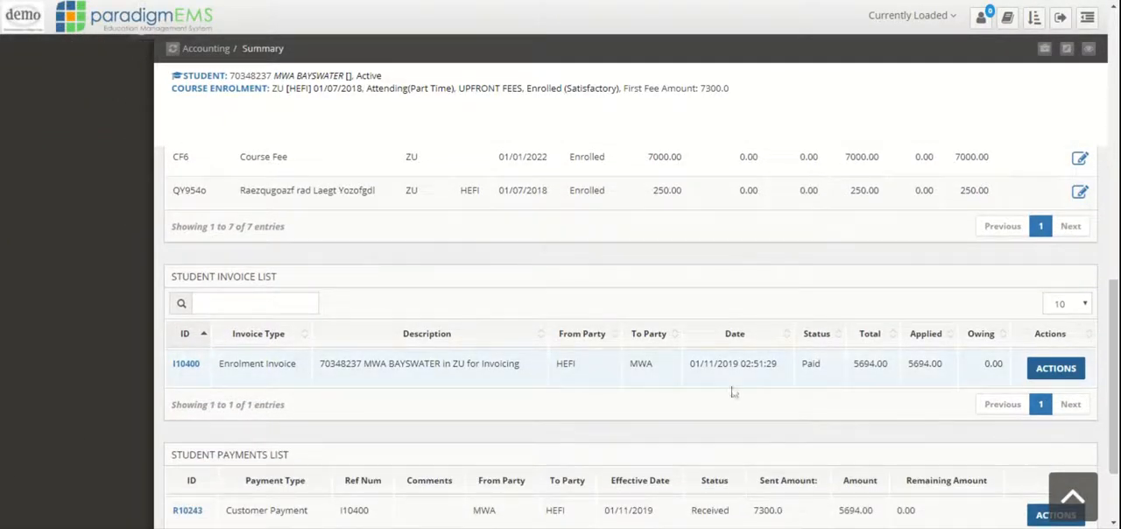
pyautogui.scroll(-2, 1109, 312)
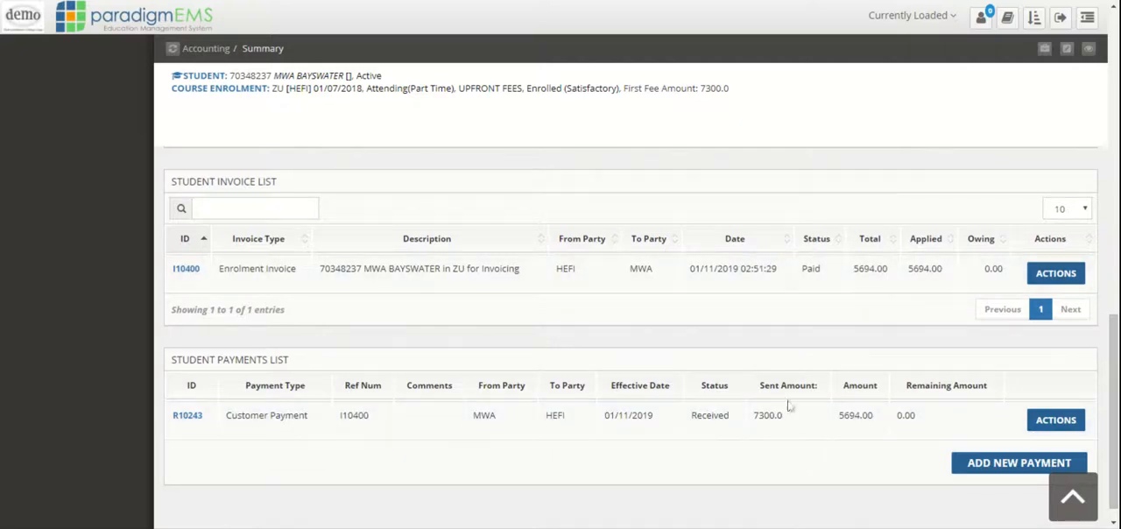
# Create a new enrolment invoice for course ZU with enrolment period Semester 2 2019 - ACT, save it and check its items.
pyautogui.scroll(10, 1105, 385)
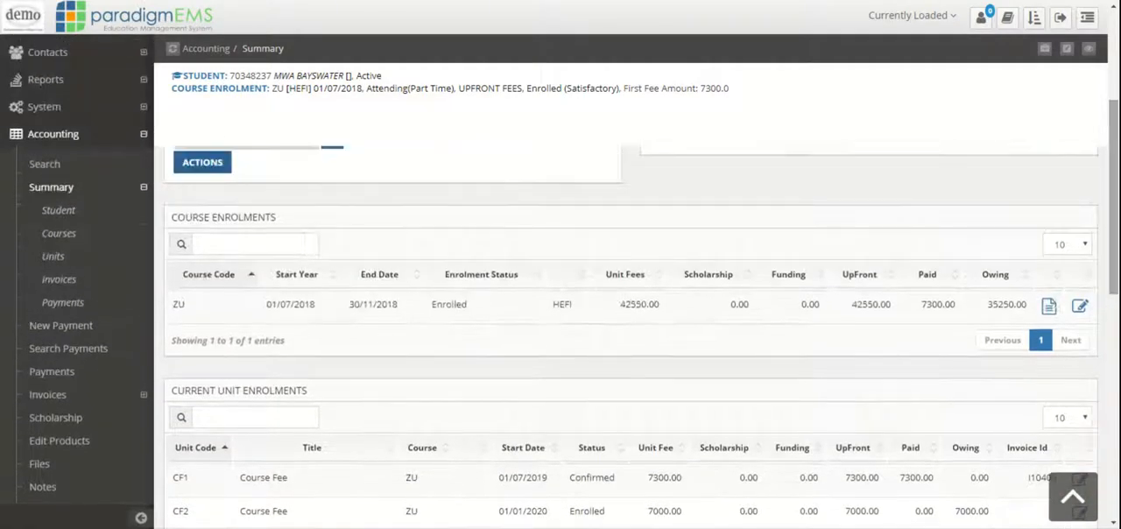
pyautogui.click(88, 404)
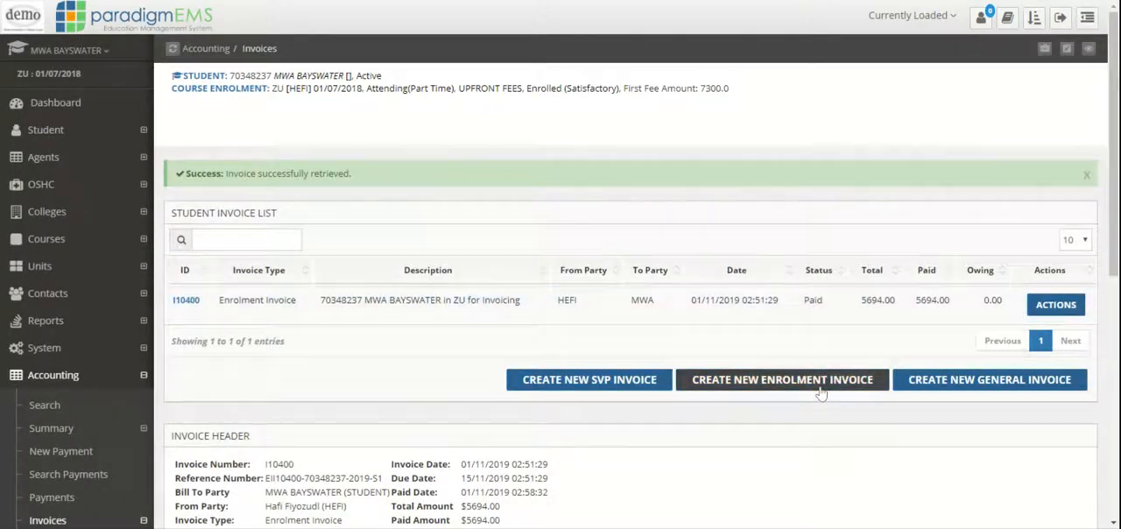
pyautogui.click(821, 387)
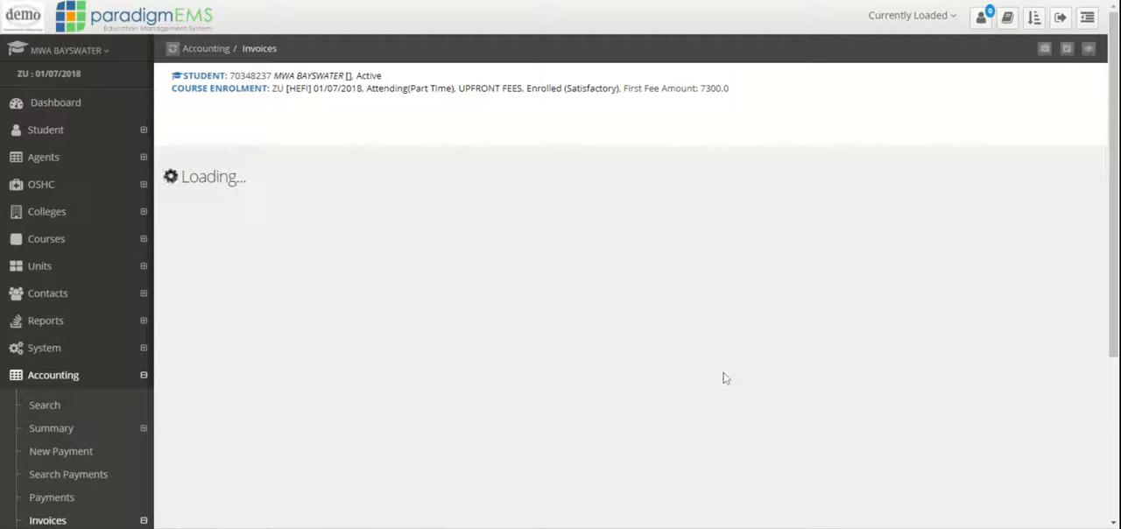
pyautogui.scroll(-1, 688, 303)
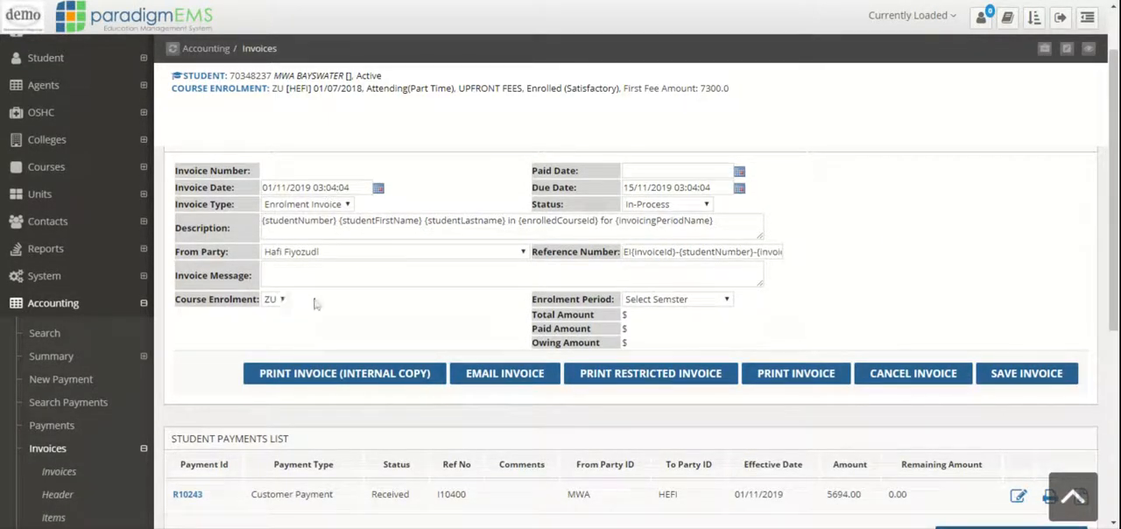
pyautogui.click(696, 316)
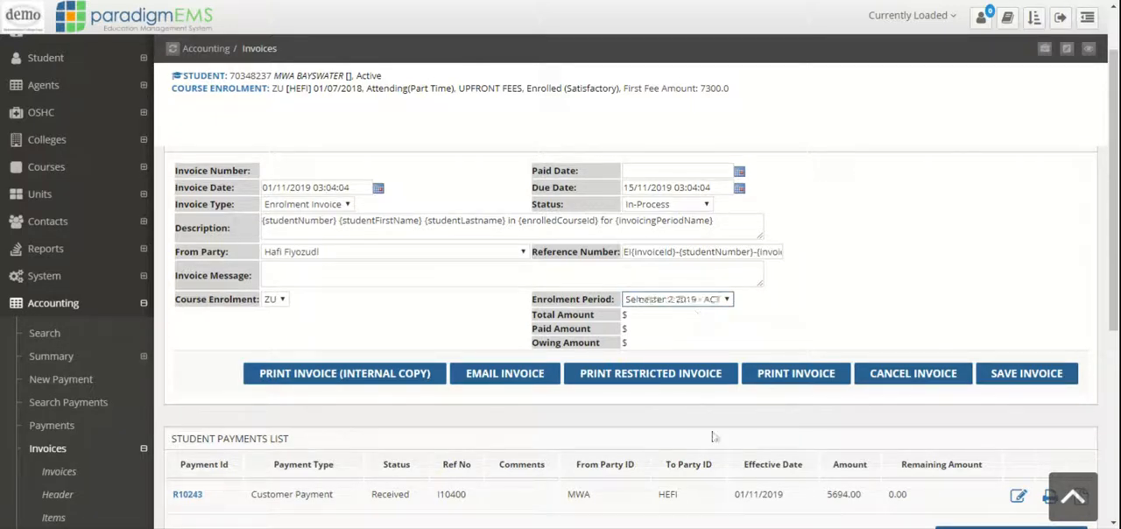
pyautogui.click(1043, 383)
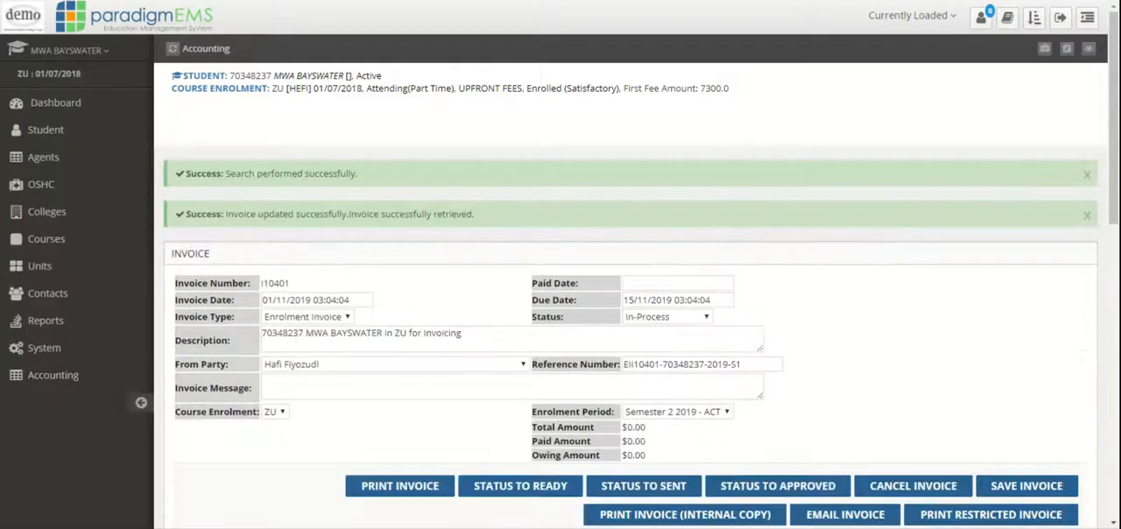
pyautogui.scroll(-5, 1026, 262)
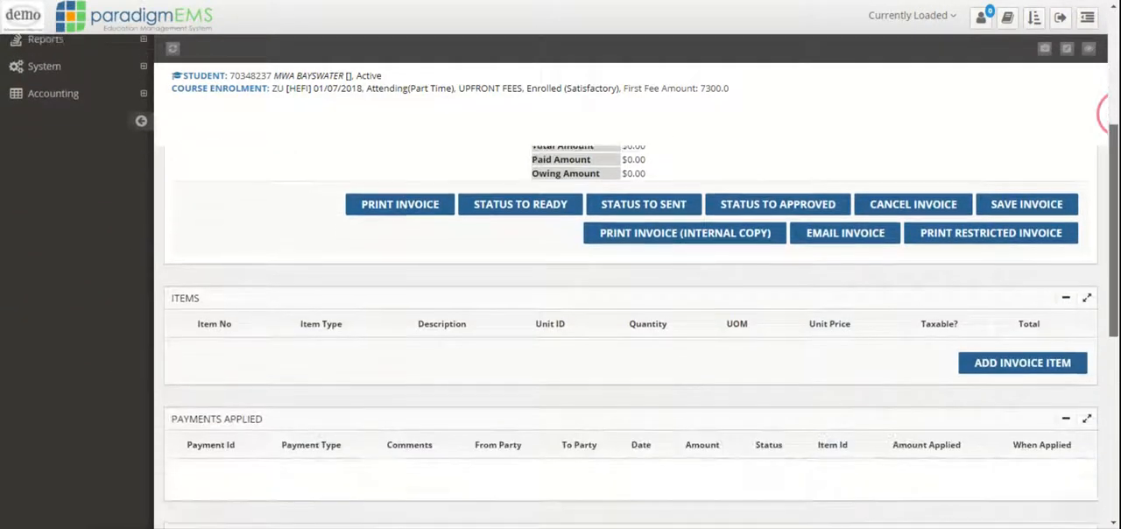
# Add only the unit fee COURSE_FEE_2 to the invoice, as an item together with its commission.
pyautogui.click(1025, 253)
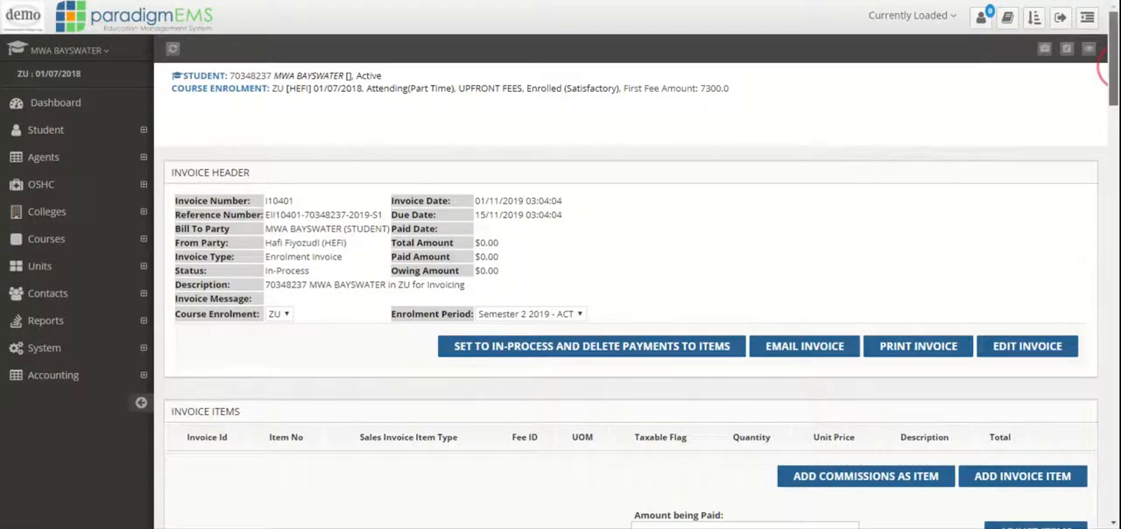
pyautogui.moveTo(1114, 67); pyautogui.dragTo(1114, 155)
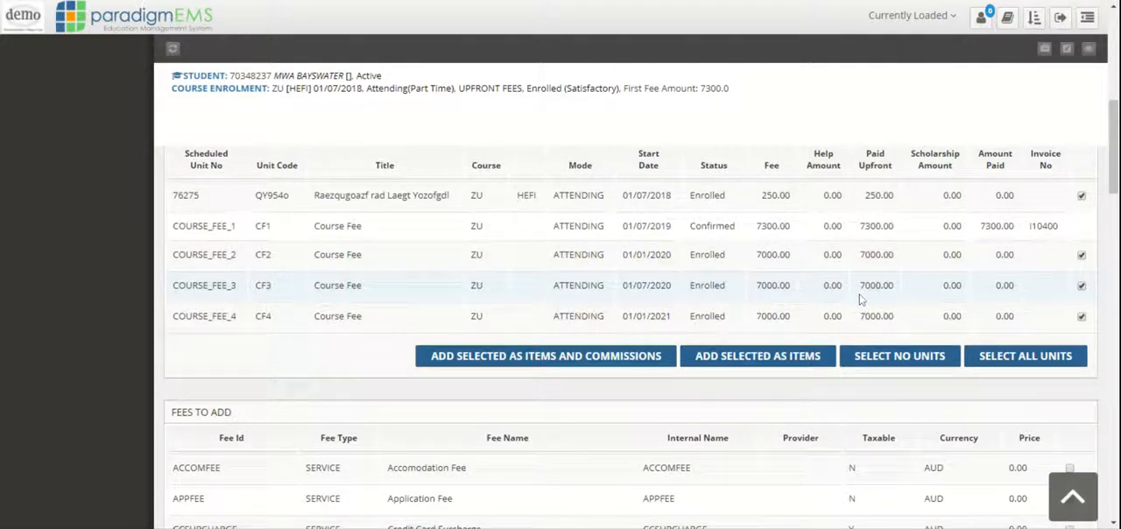
pyautogui.click(893, 365)
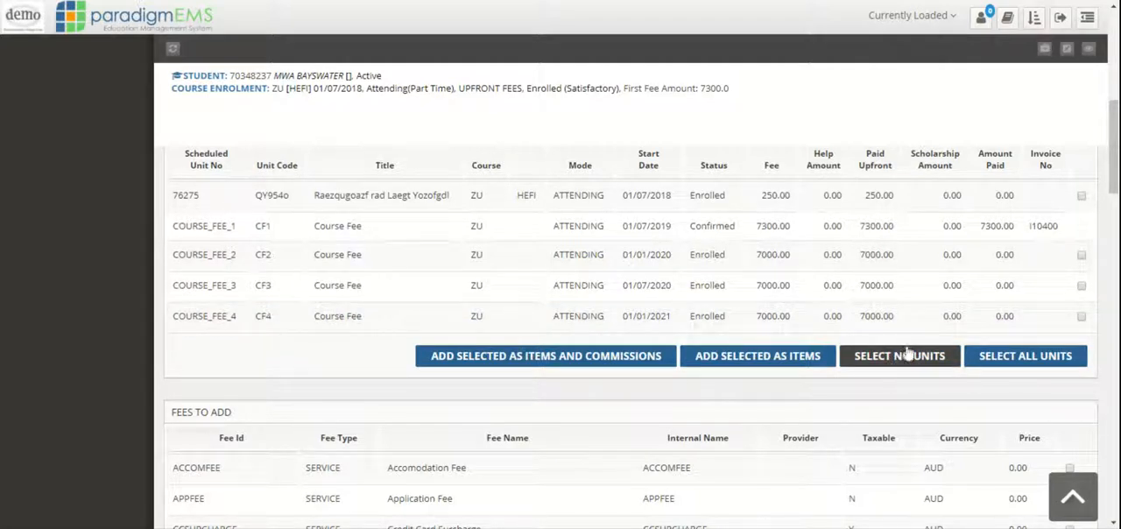
pyautogui.click(1082, 256)
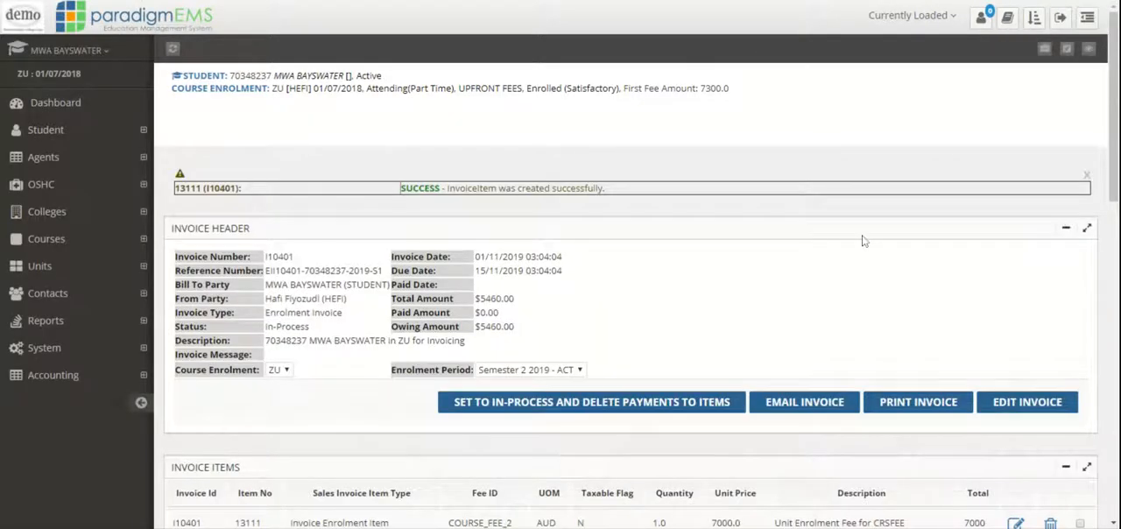
# Check the invoice items, and open the invoice for editing to set its status to Sent.
pyautogui.scroll(-3, 867, 312)
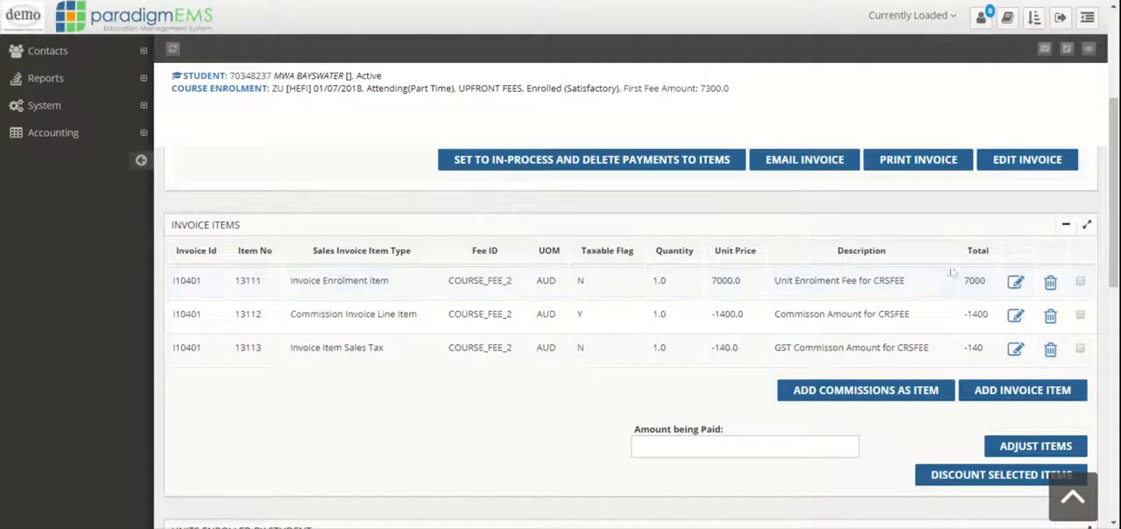
pyautogui.moveTo(1113, 226)
pyautogui.mouseDown()
pyautogui.moveTo(1113, 239)
pyautogui.moveTo(1113, 195)
pyautogui.moveTo(1108, 373)
pyautogui.moveTo(1109, 211)
pyautogui.mouseUp()
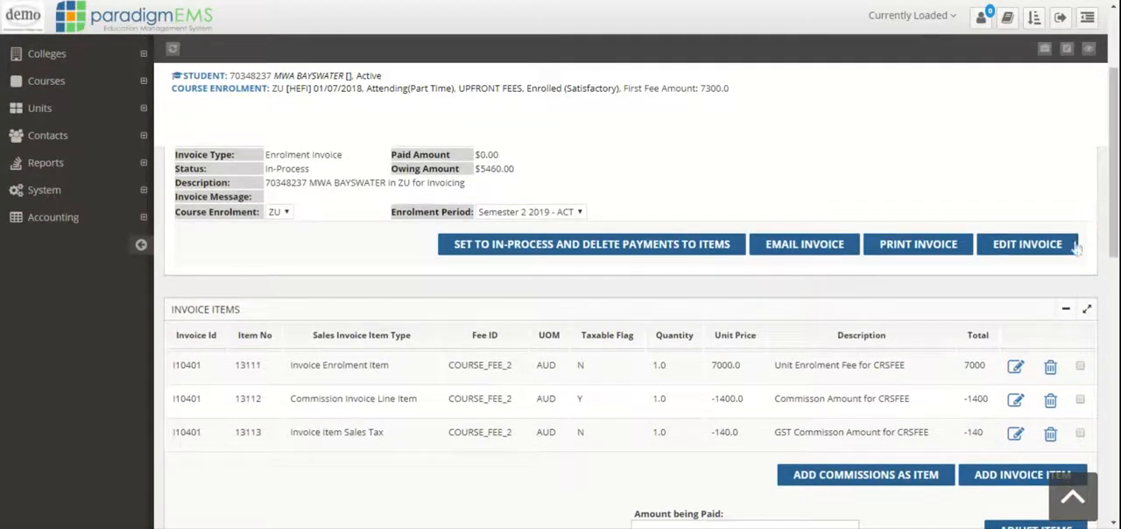
pyautogui.click(1050, 254)
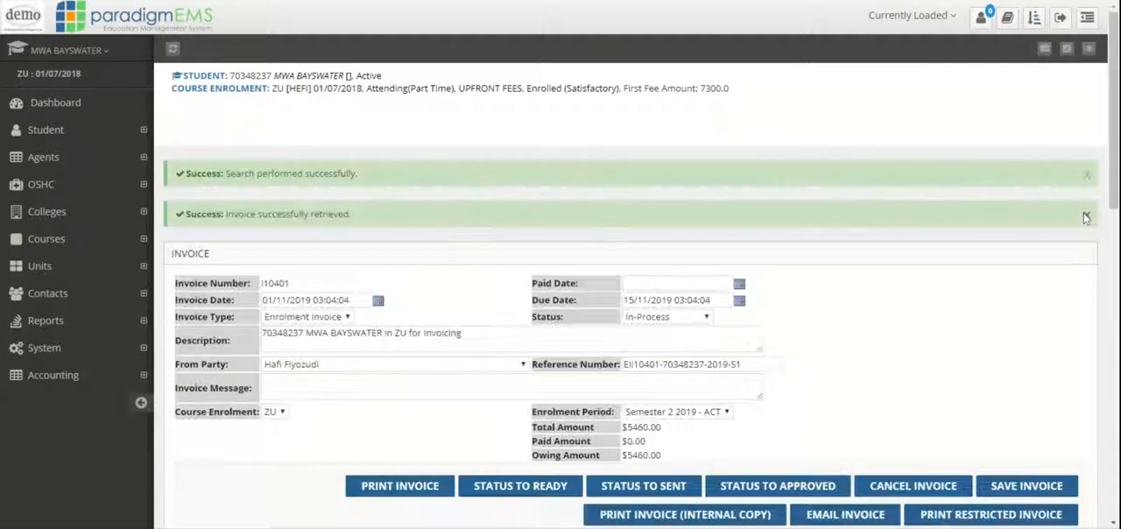
pyautogui.moveTo(1110, 132); pyautogui.dragTo(1110, 228)
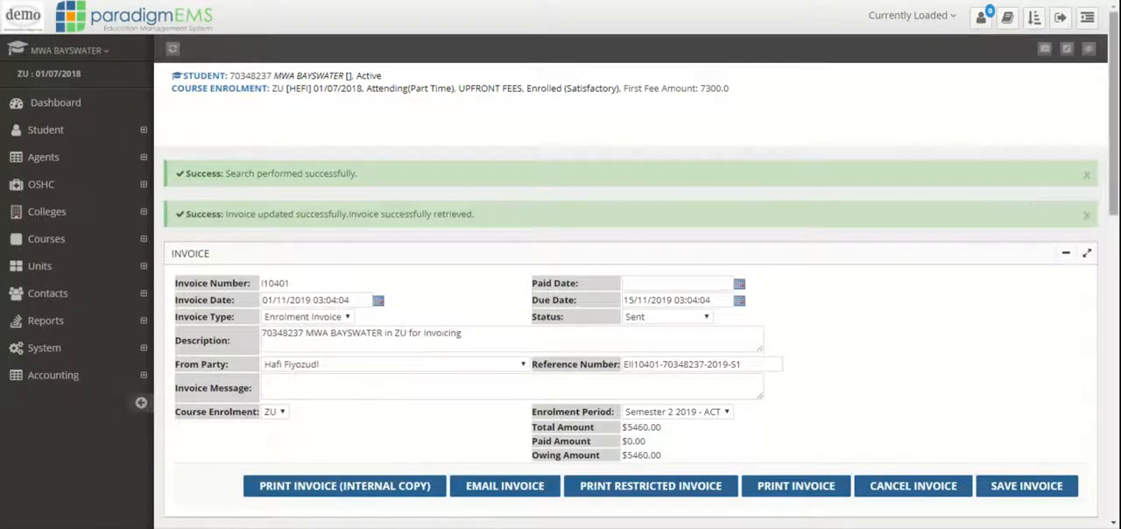
# Return to the student's accounting summary and open the Sent enrolment invoice for payment.
pyautogui.moveTo(1114, 171)
pyautogui.mouseDown()
pyautogui.moveTo(1114, 301)
pyautogui.moveTo(1113, 178)
pyautogui.mouseUp()
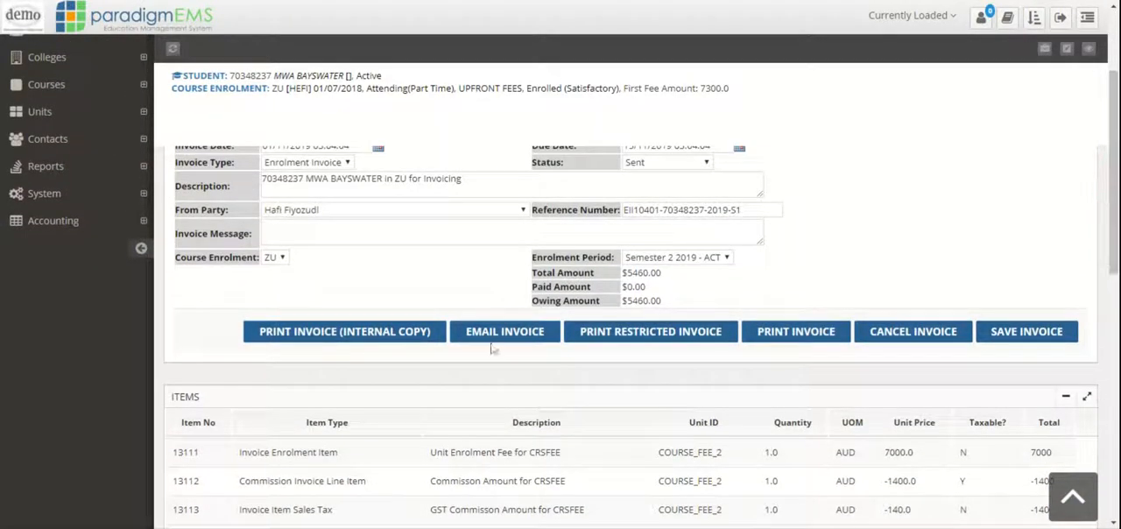
pyautogui.click(68, 223)
pyautogui.click(66, 274)
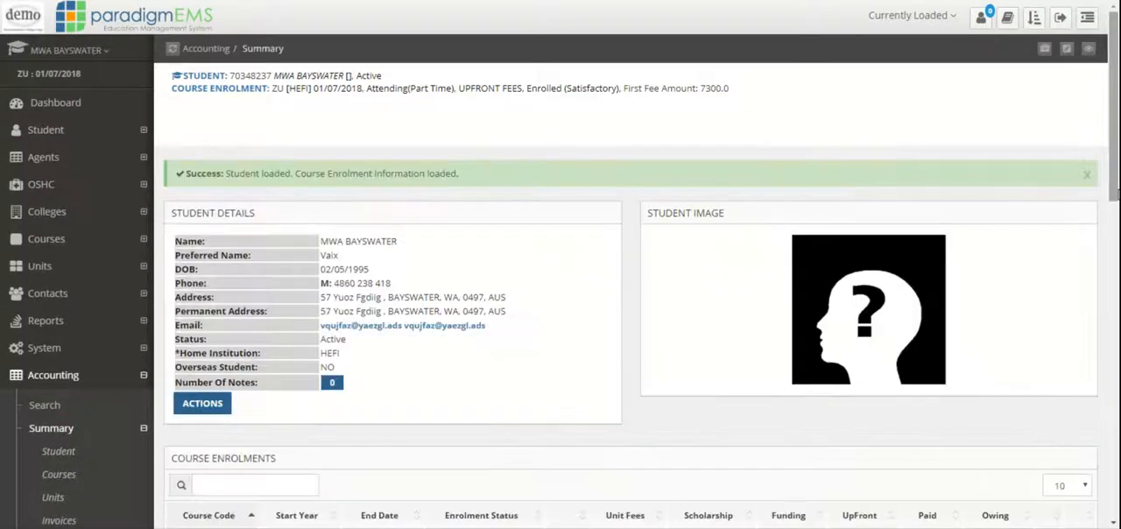
pyautogui.moveTo(1115, 166); pyautogui.dragTo(1115, 462)
pyautogui.click(1055, 311)
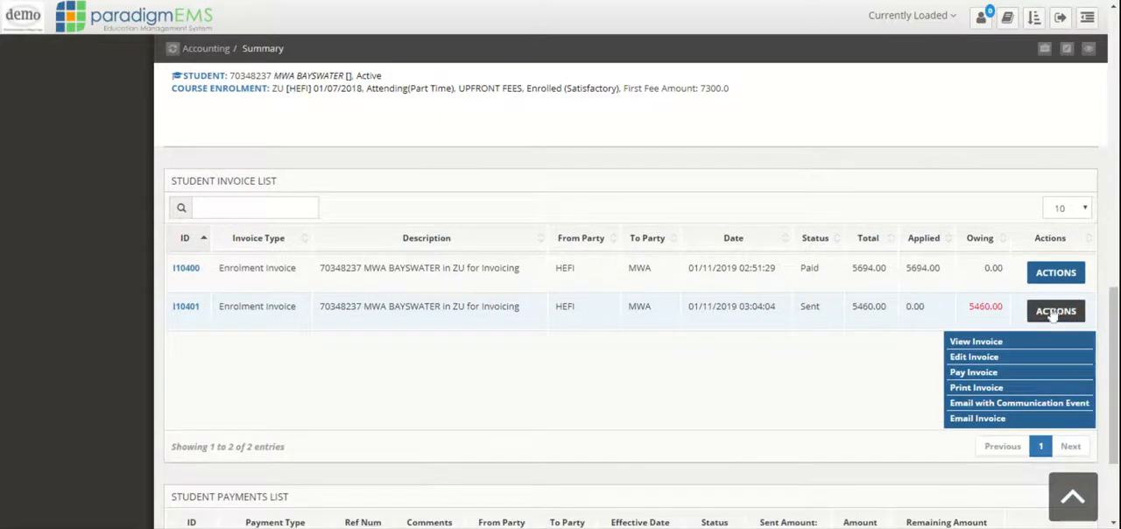
pyautogui.click(988, 374)
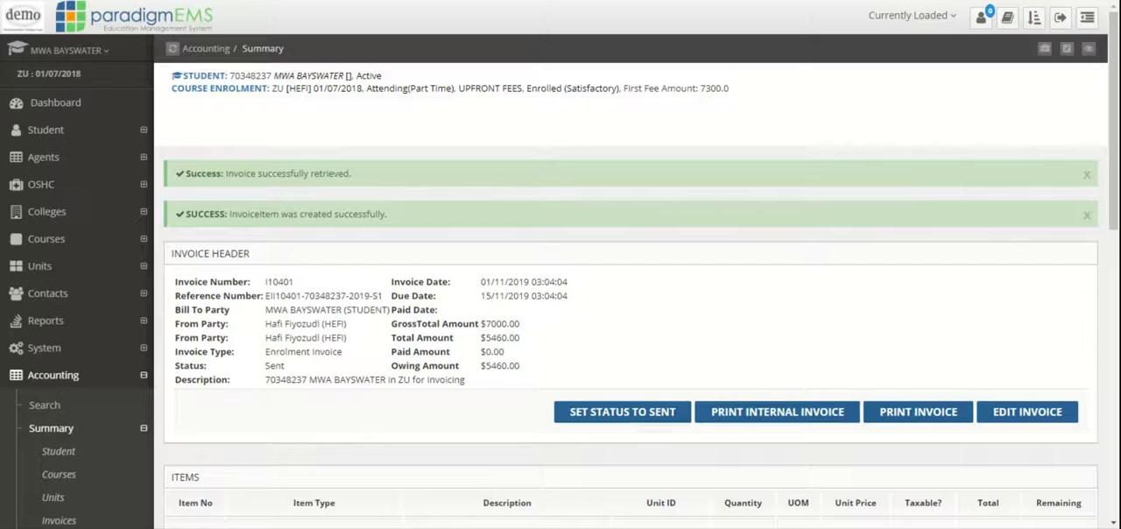
# Save a new customer payment for the invoice with sent amount 7000.00 and net payment set to Yes.
pyautogui.moveTo(486, 324); pyautogui.dragTo(532, 323)
pyautogui.click(664, 312)
pyautogui.moveTo(1113, 167); pyautogui.dragTo(1113, 455)
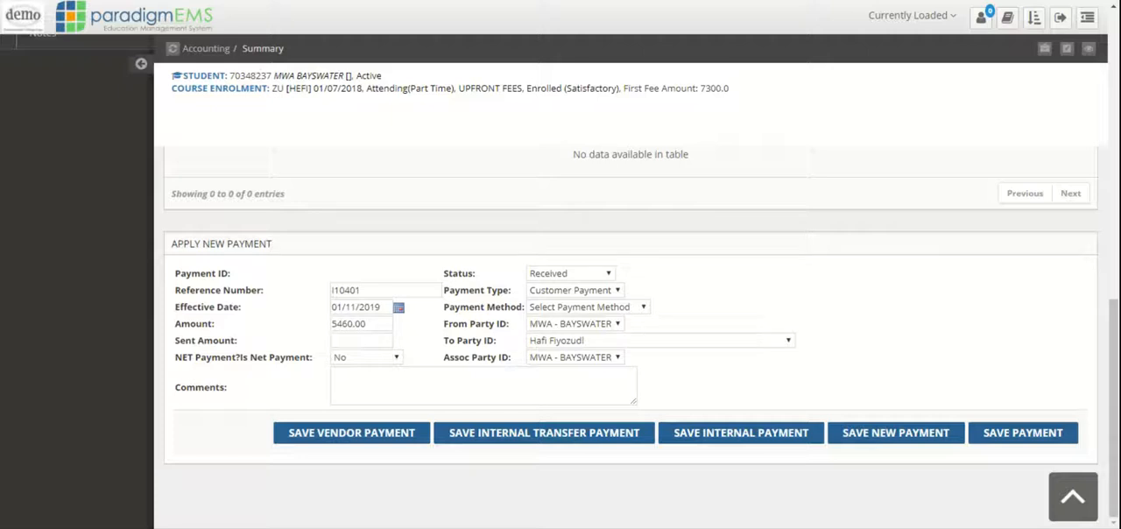
pyautogui.click(376, 338)
pyautogui.write('7000.00')
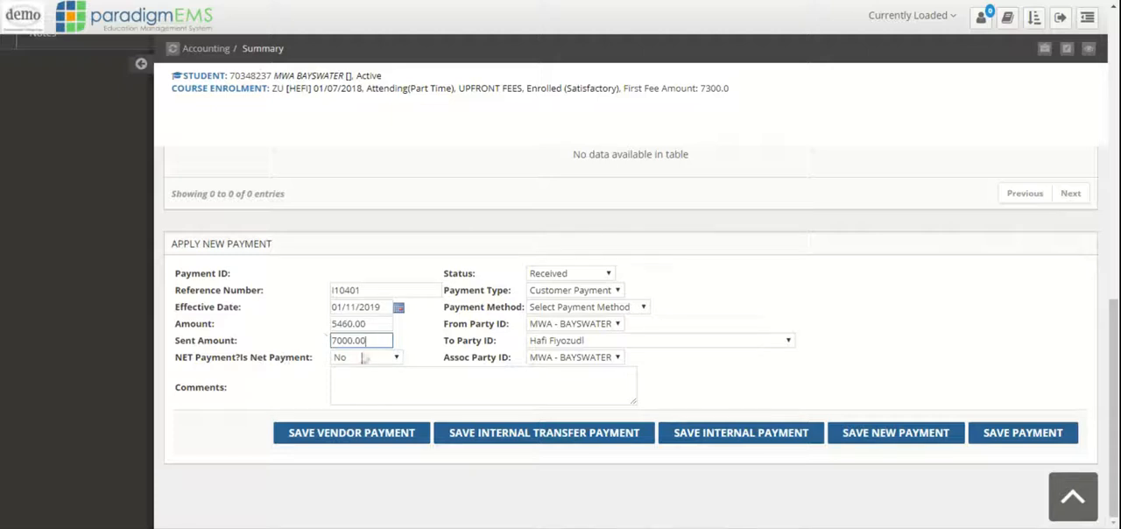
pyautogui.click(381, 364)
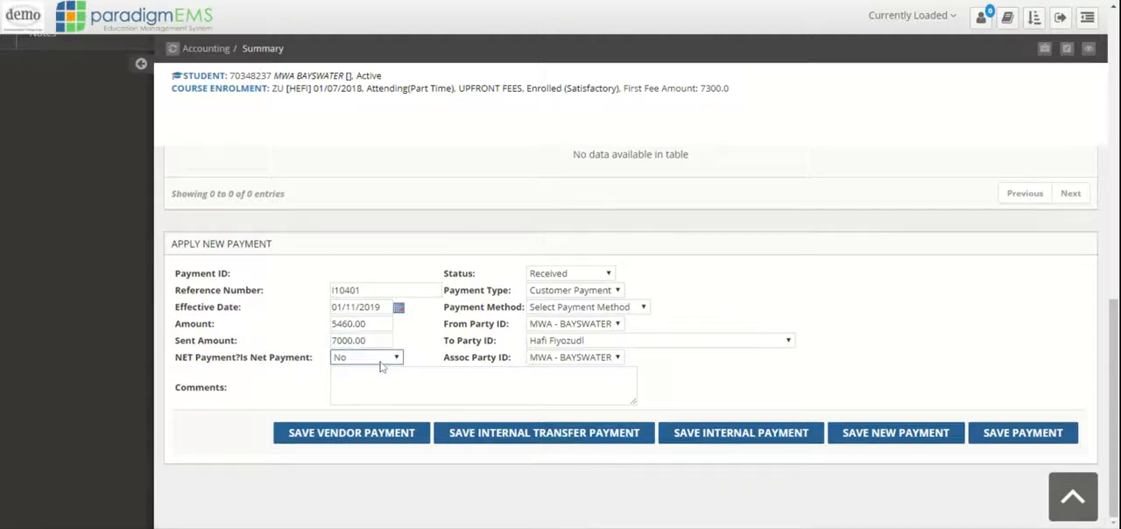
pyautogui.click(376, 376)
pyautogui.click(896, 437)
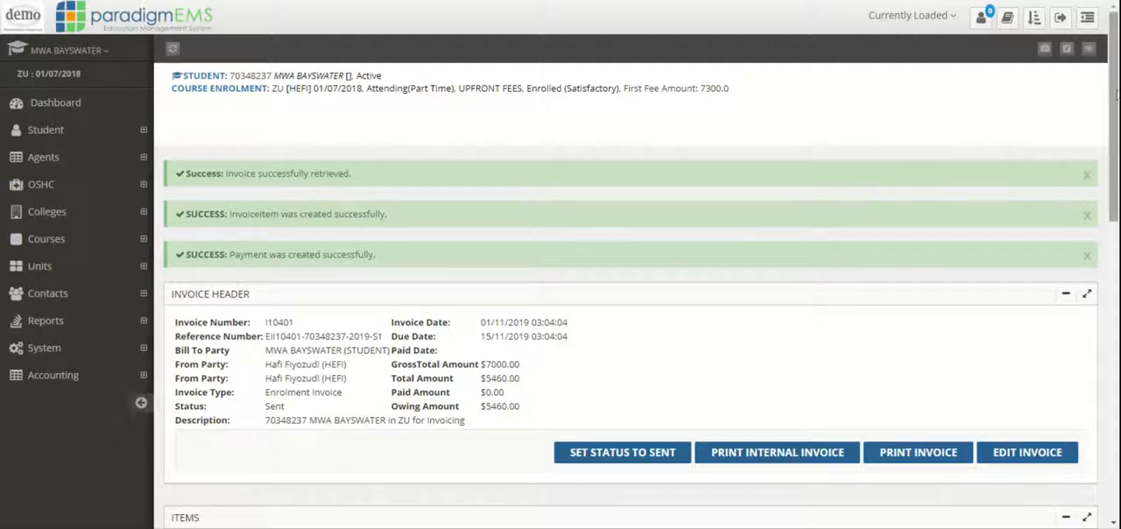
# Apply the new payment's amount of 5460 to the invoice items.
pyautogui.moveTo(1116, 94); pyautogui.dragTo(1117, 115)
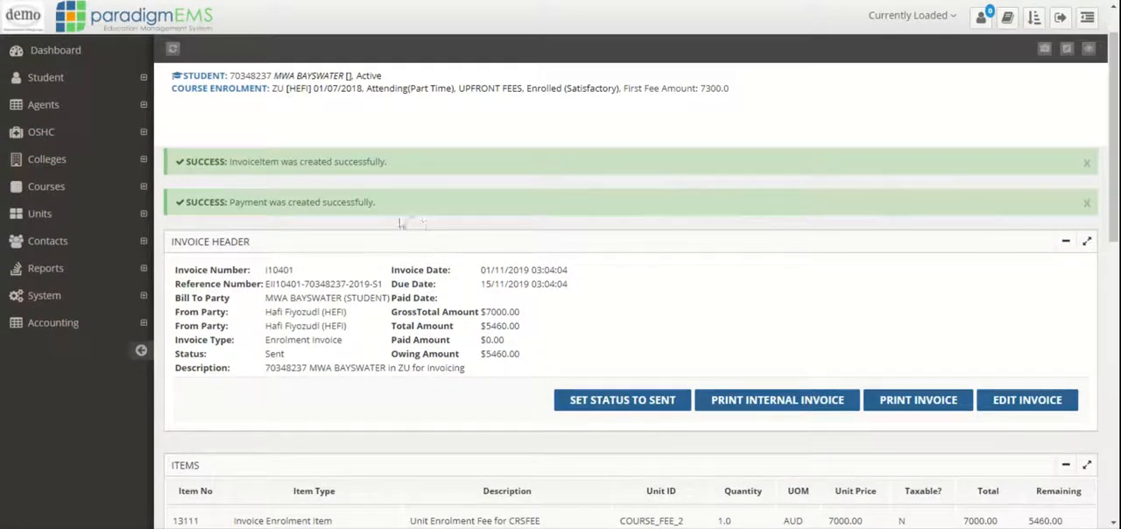
pyautogui.moveTo(1114, 155); pyautogui.dragTo(1115, 418)
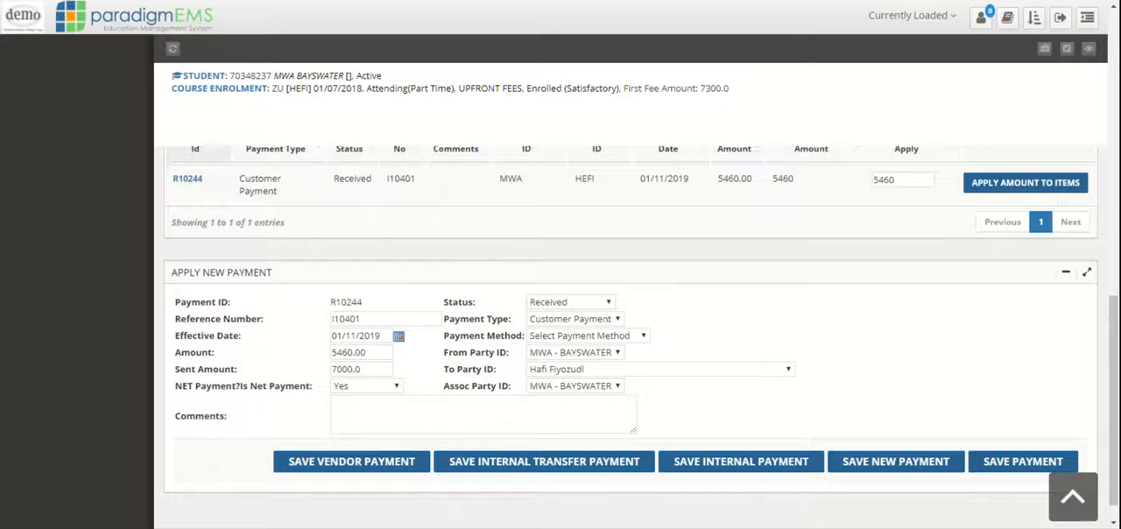
pyautogui.moveTo(1110, 412); pyautogui.dragTo(1107, 359)
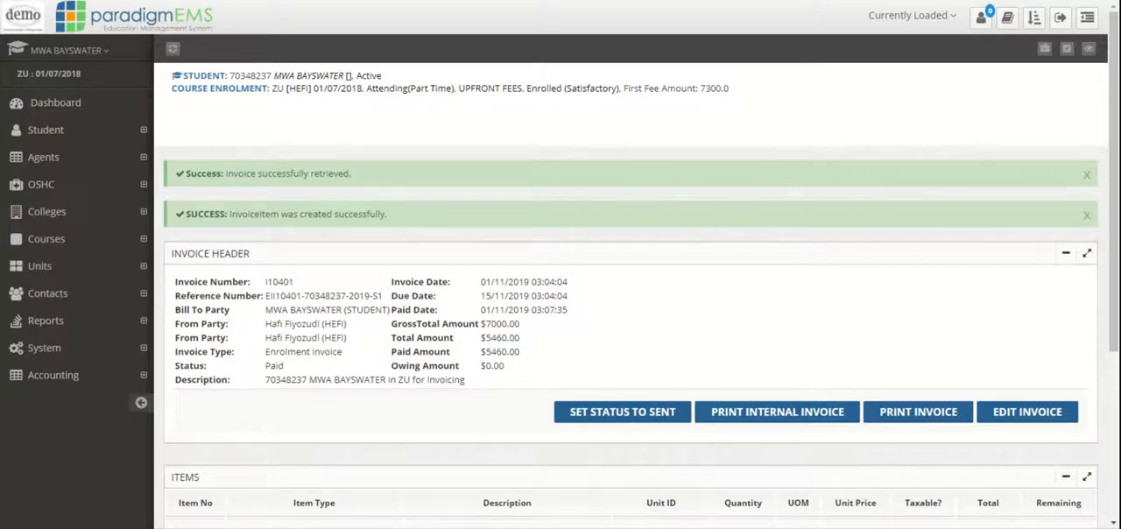
# Reopen the student's accounting summary and examine the unit enrolment fees and the available actions for the newest invoice and payment.
pyautogui.click(56, 385)
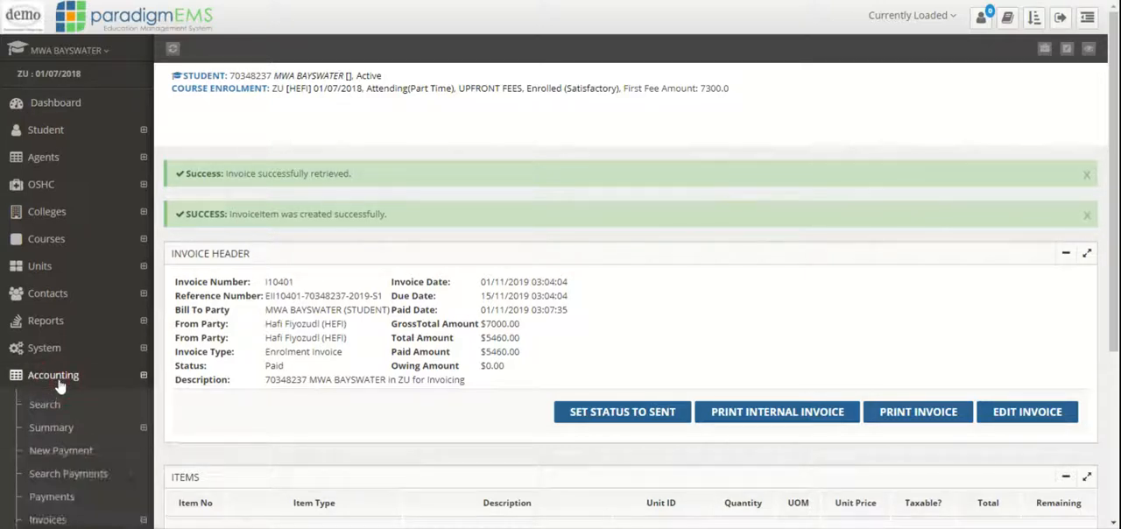
pyautogui.click(44, 431)
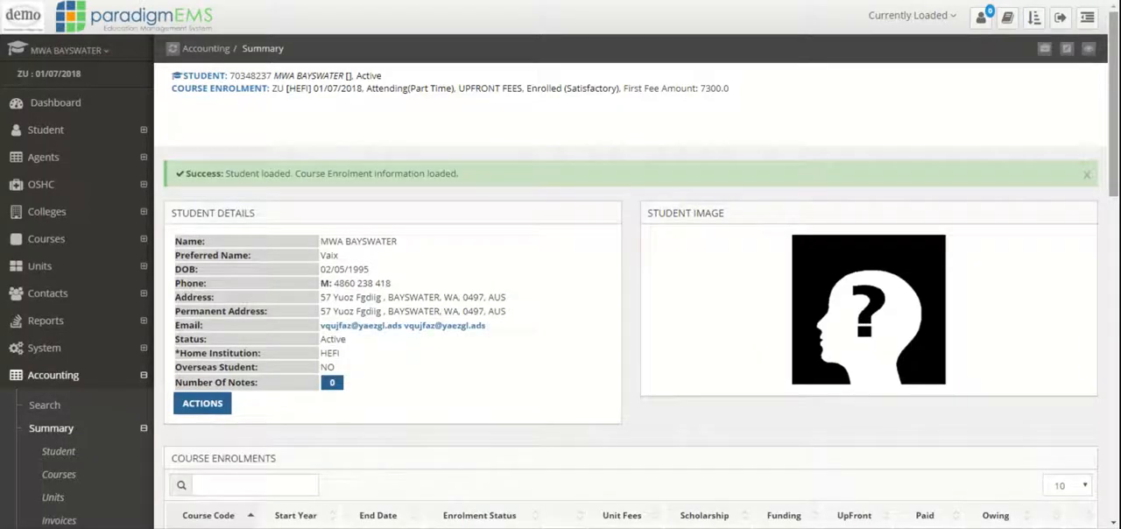
pyautogui.scroll(-10, 1105, 137)
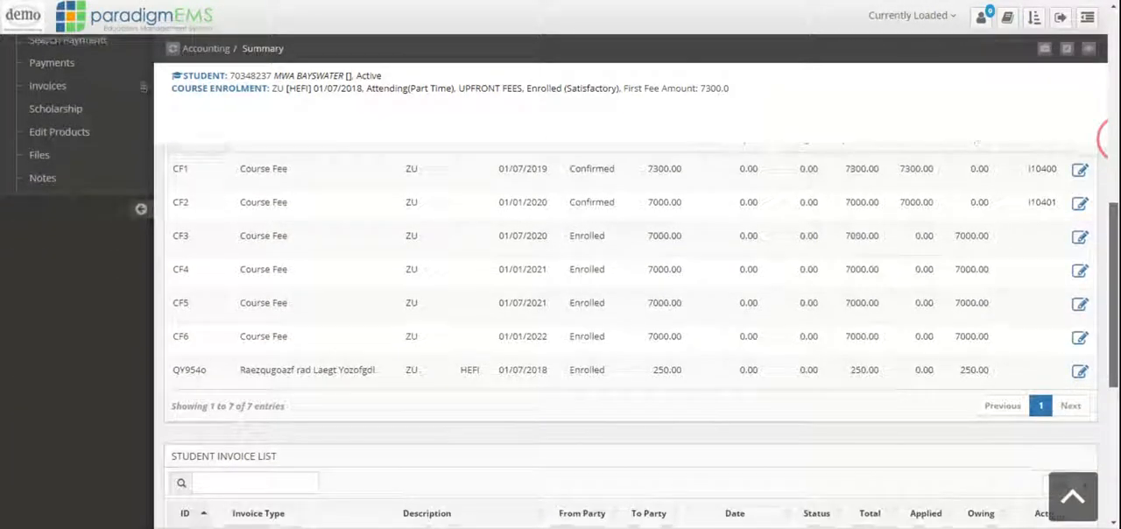
pyautogui.scroll(-3, 687, 350)
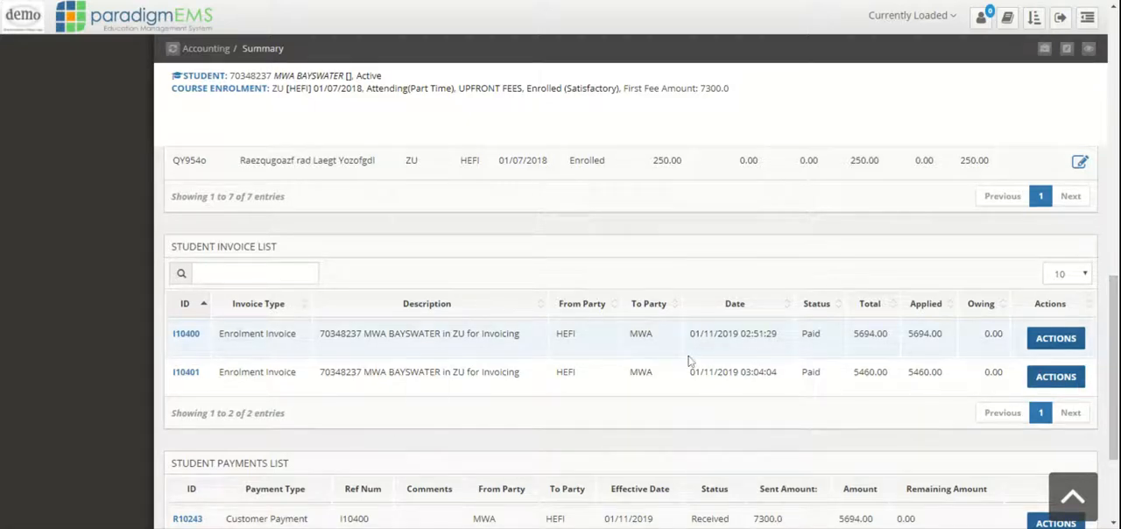
pyautogui.click(1080, 377)
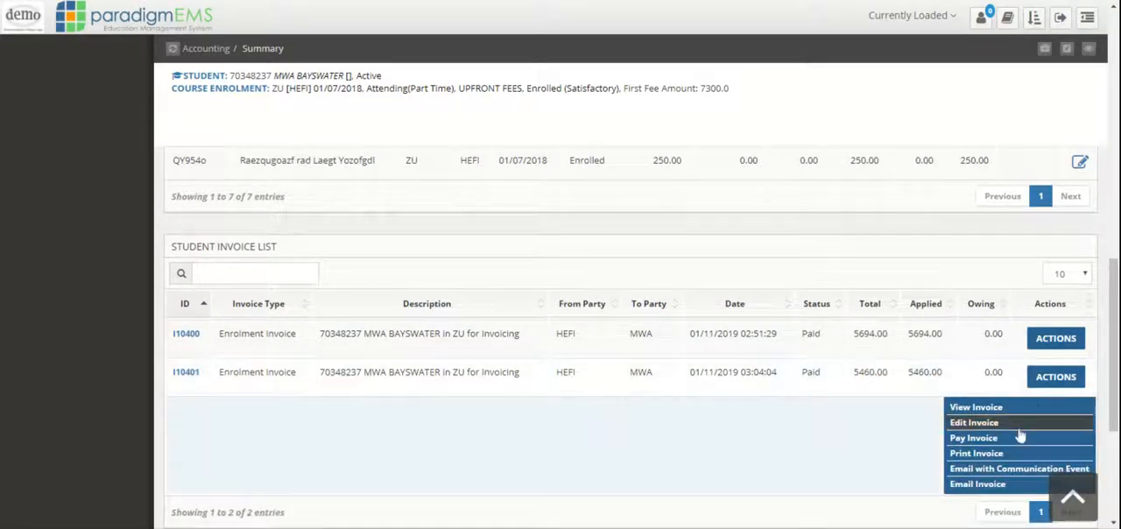
pyautogui.moveTo(1114, 273); pyautogui.dragTo(1115, 357)
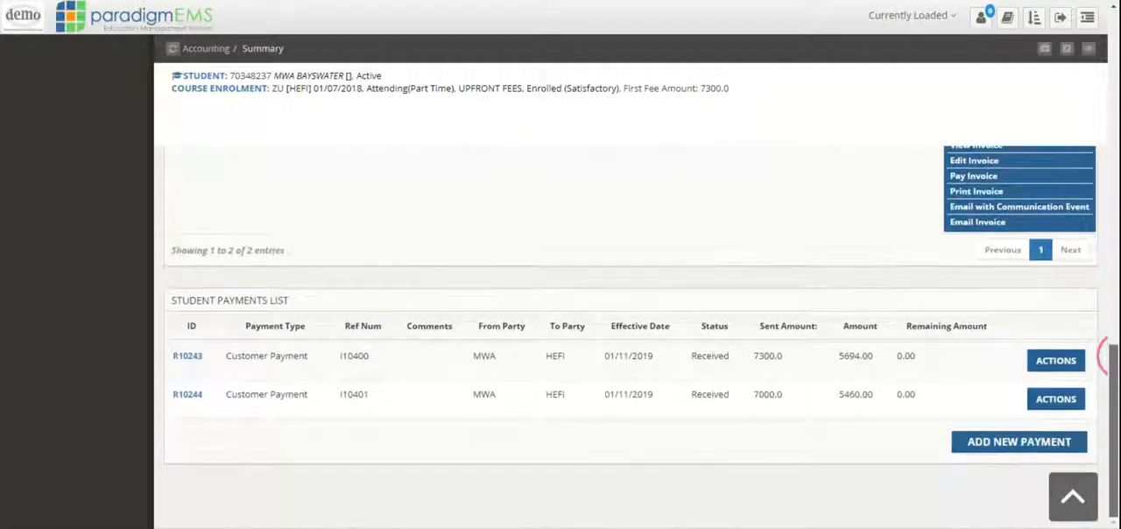
pyautogui.click(1037, 399)
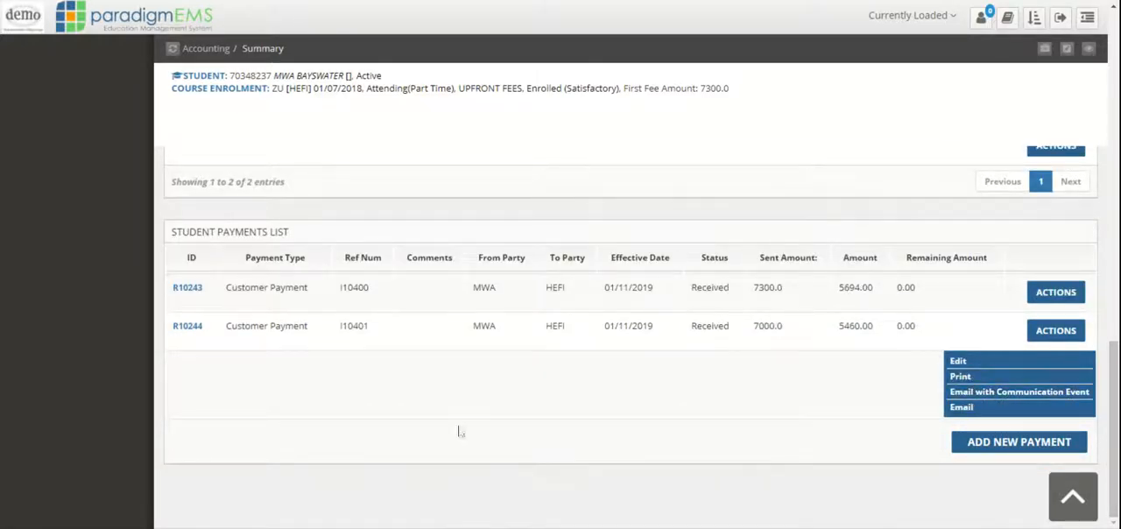
pyautogui.moveTo(1114, 427); pyautogui.dragTo(1114, 235)
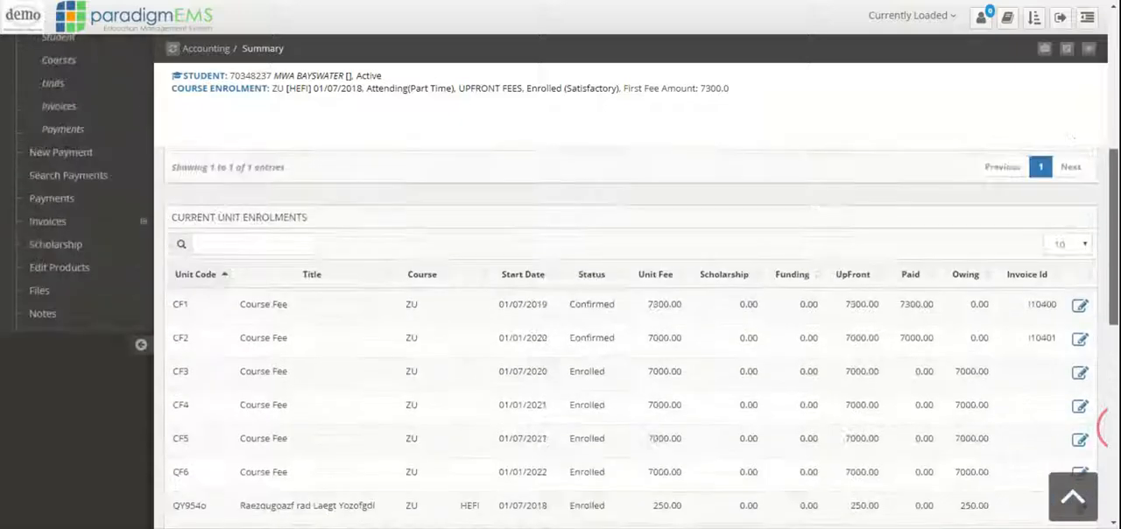
# Open the student's Summary page and examine the fee plan summary of the ZU course enrolment.
pyautogui.click(99, 133)
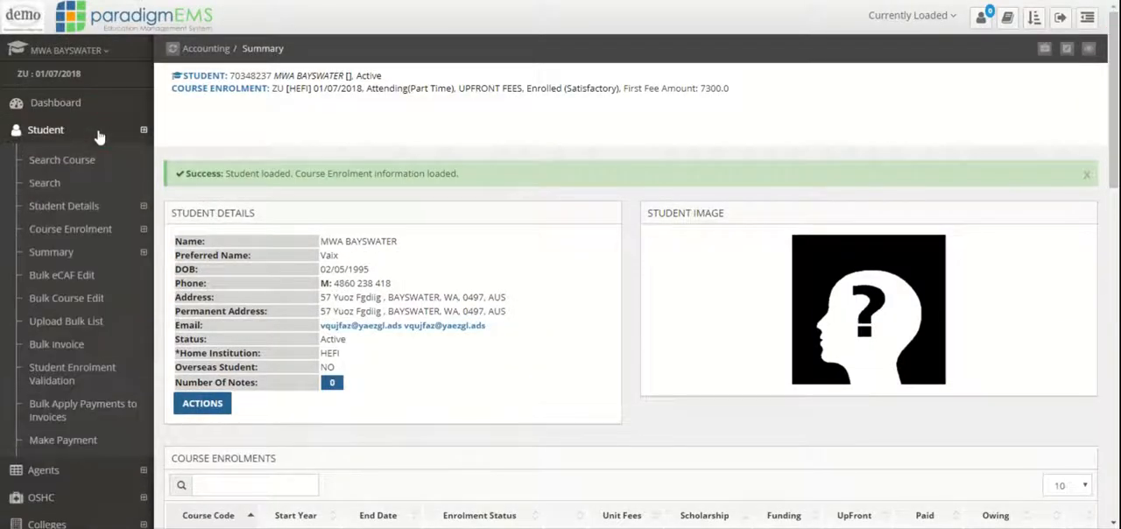
pyautogui.click(99, 254)
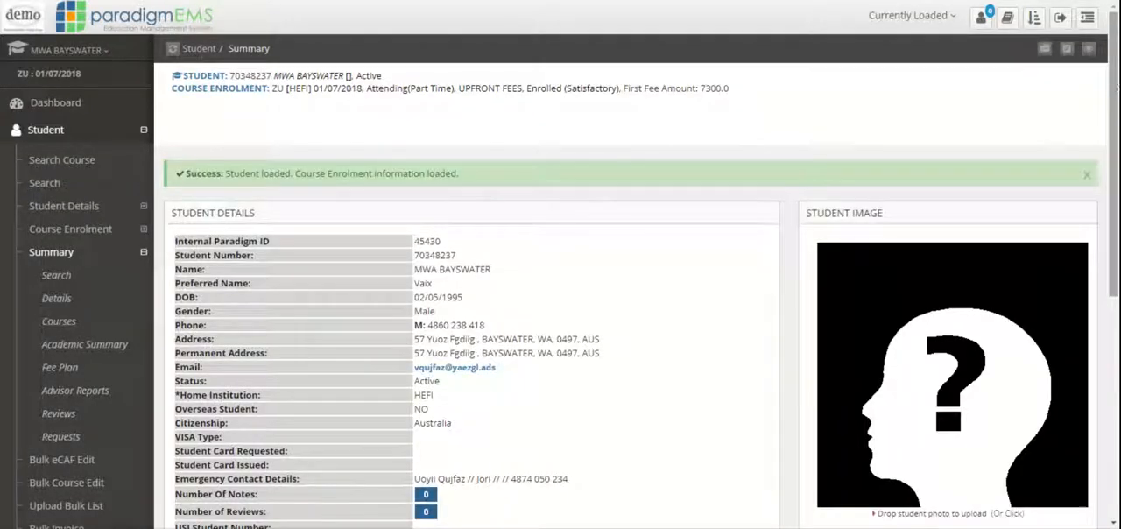
pyautogui.scroll(-4, 1103, 262)
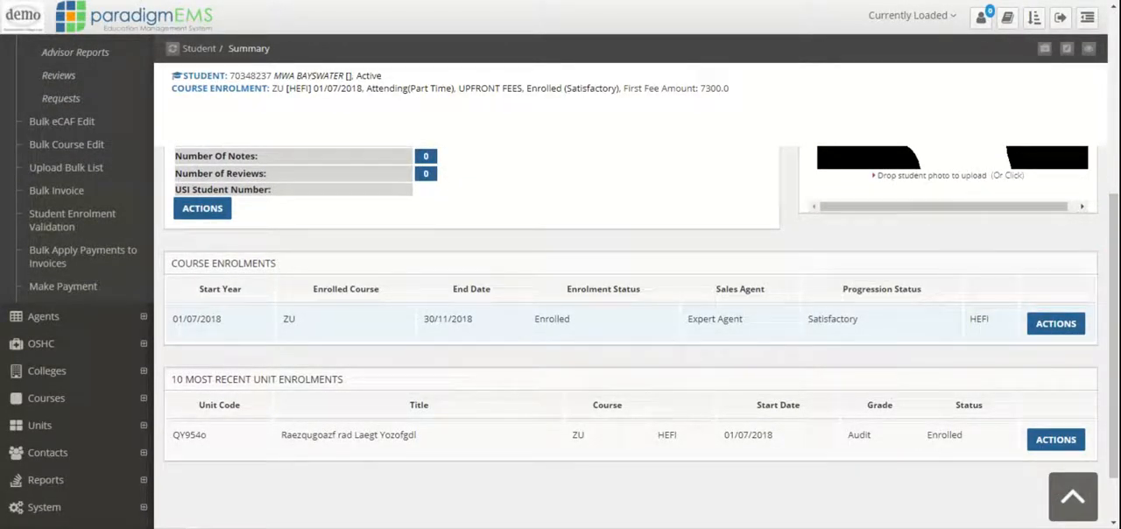
pyautogui.scroll(4, 321, 251)
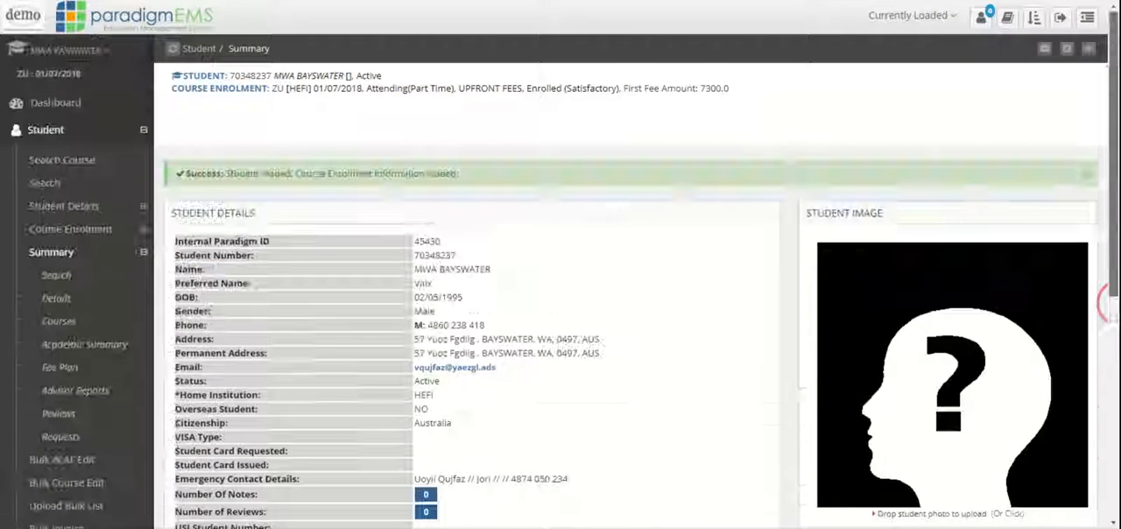
pyautogui.click(50, 252)
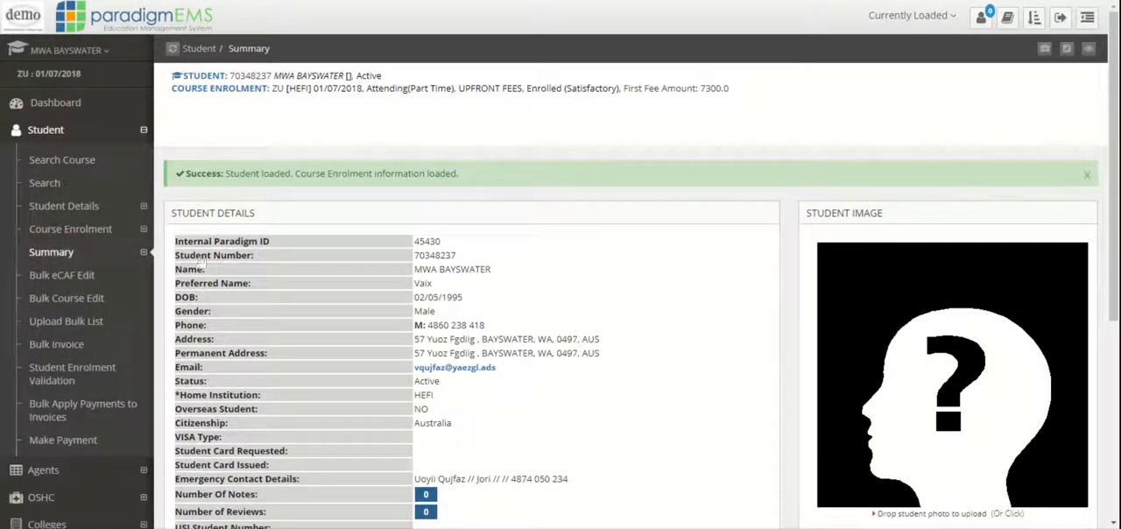
pyautogui.scroll(-4, 631, 337)
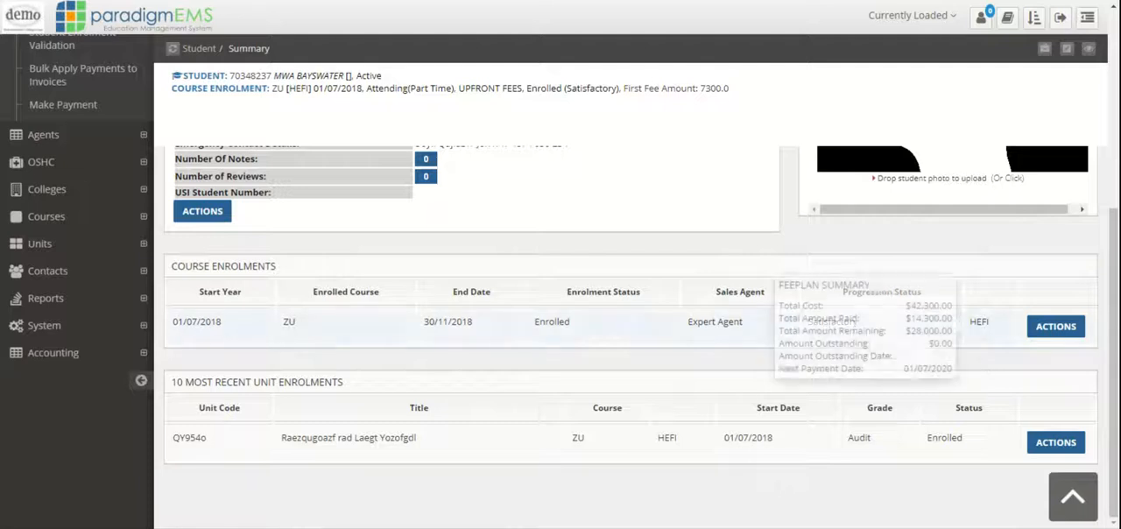